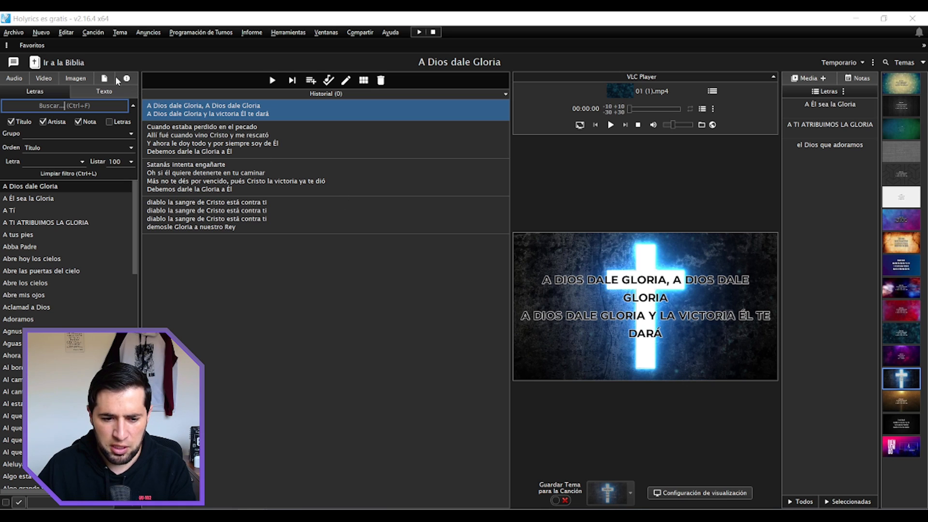
Create a new theme and set the pink crown-of-thorns picture from Mis Imágenes as its background
{"action": "left_click", "coordinate": [42, 33]}
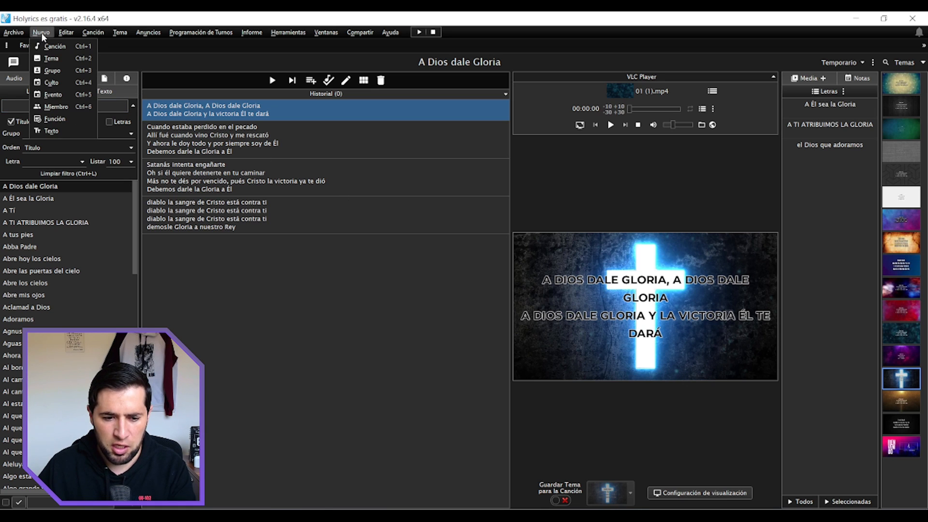
{"action": "left_click", "coordinate": [51, 60]}
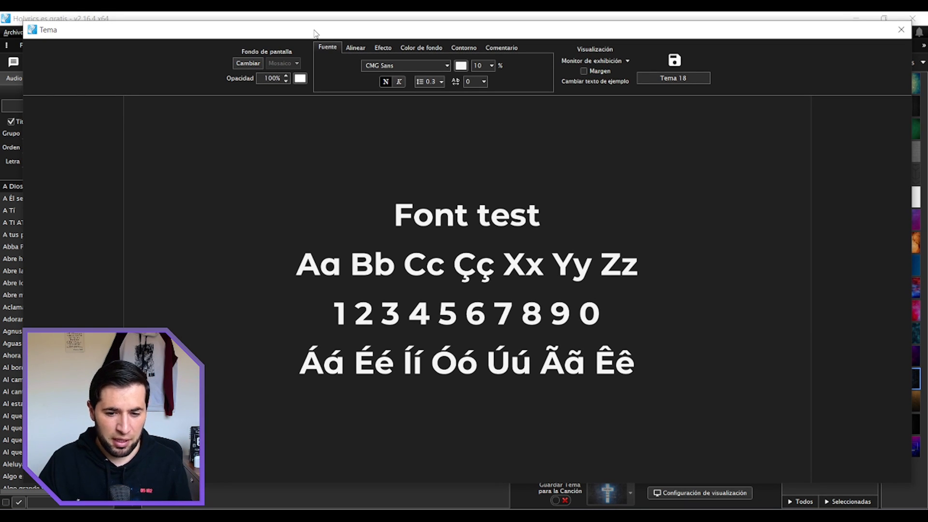
{"action": "left_click", "coordinate": [254, 62]}
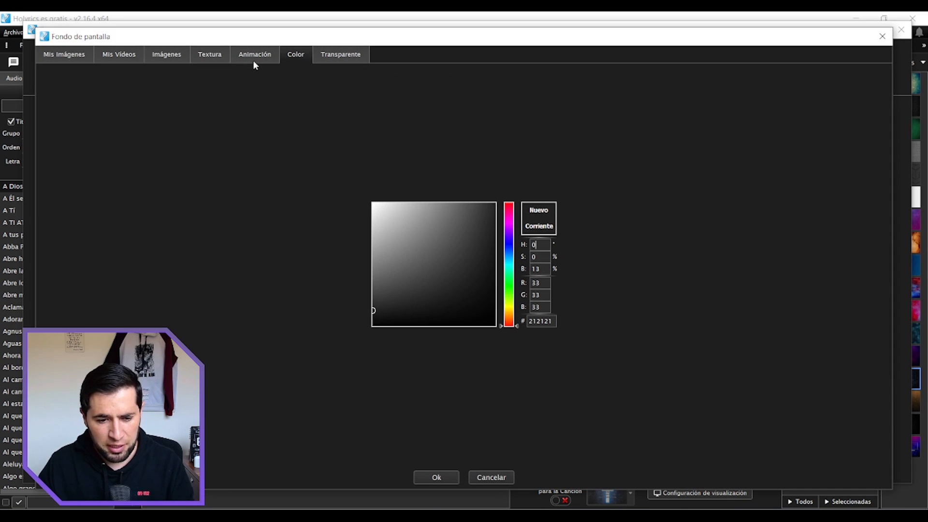
{"action": "left_click", "coordinate": [74, 54]}
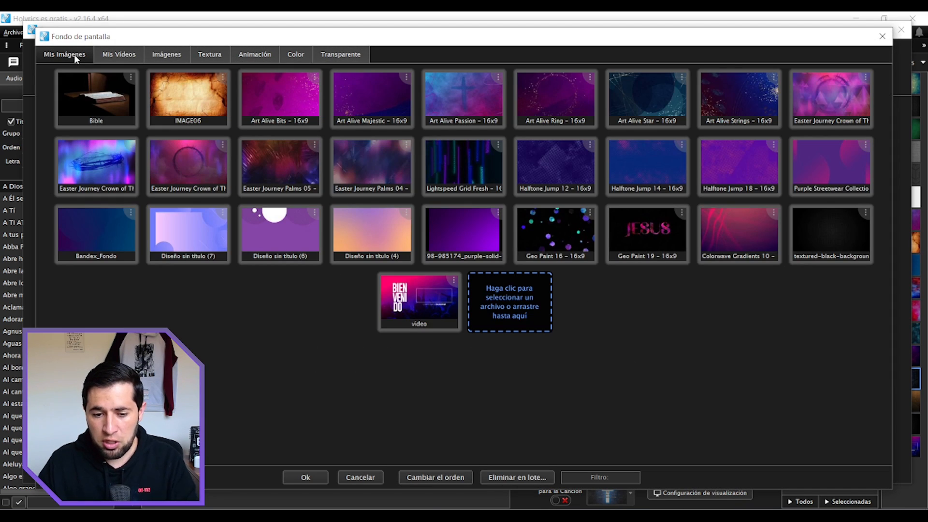
{"action": "left_click", "coordinate": [114, 58]}
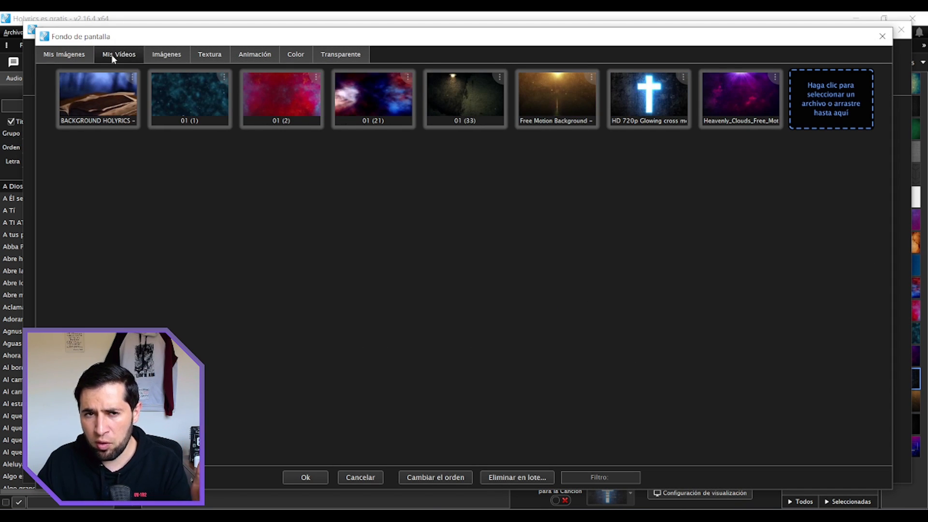
{"action": "left_click", "coordinate": [75, 57]}
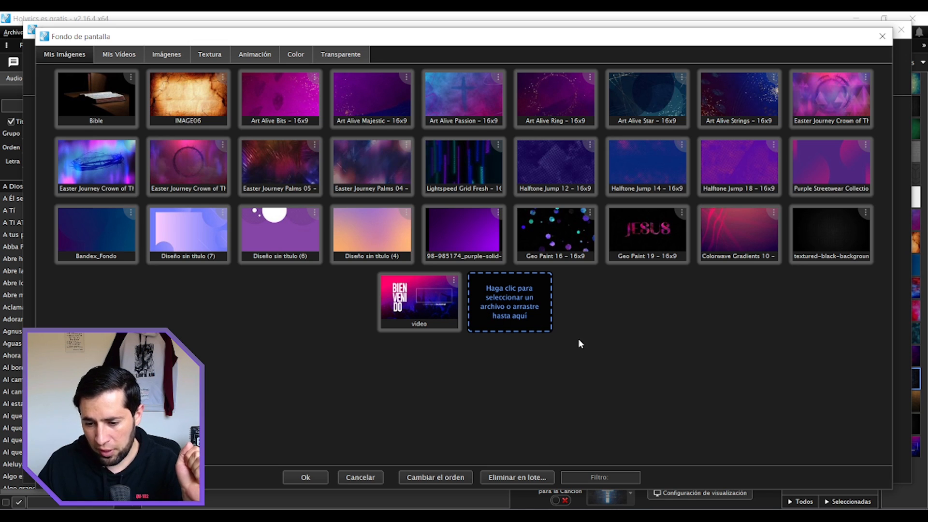
{"action": "double_click", "coordinate": [193, 166]}
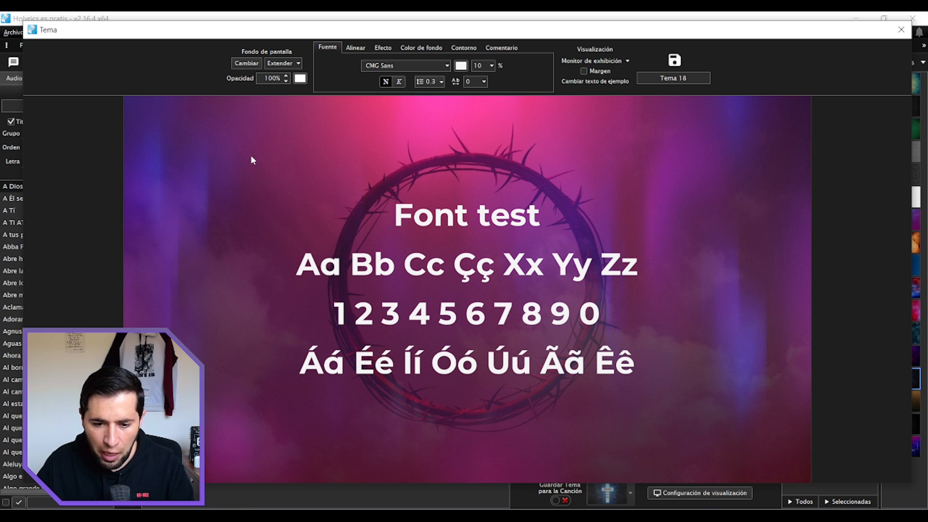
Try the Ajustar, Llenar and Mosaico fits on the background image and return it to Extender
{"action": "left_click", "coordinate": [297, 63]}
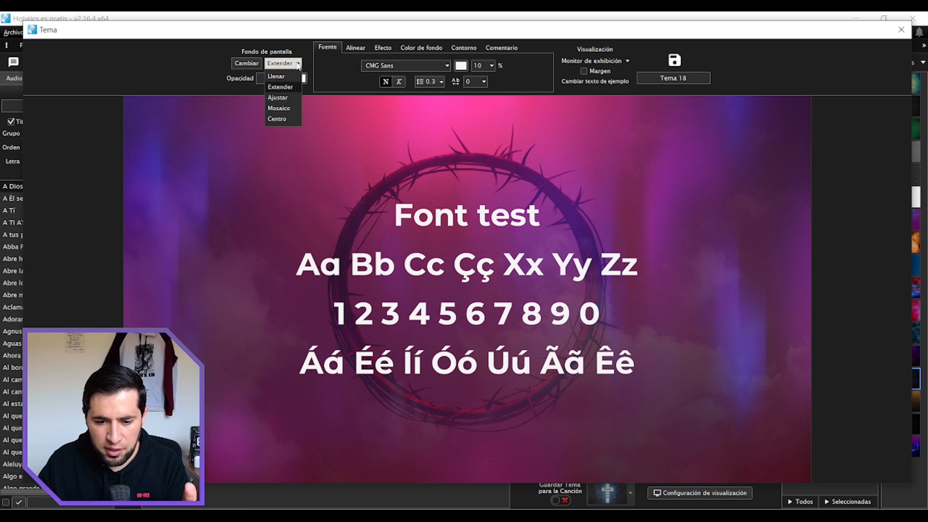
{"action": "left_click", "coordinate": [289, 95]}
{"action": "left_click", "coordinate": [294, 64]}
{"action": "left_click", "coordinate": [292, 77]}
{"action": "left_click", "coordinate": [297, 63]}
{"action": "left_click", "coordinate": [279, 108]}
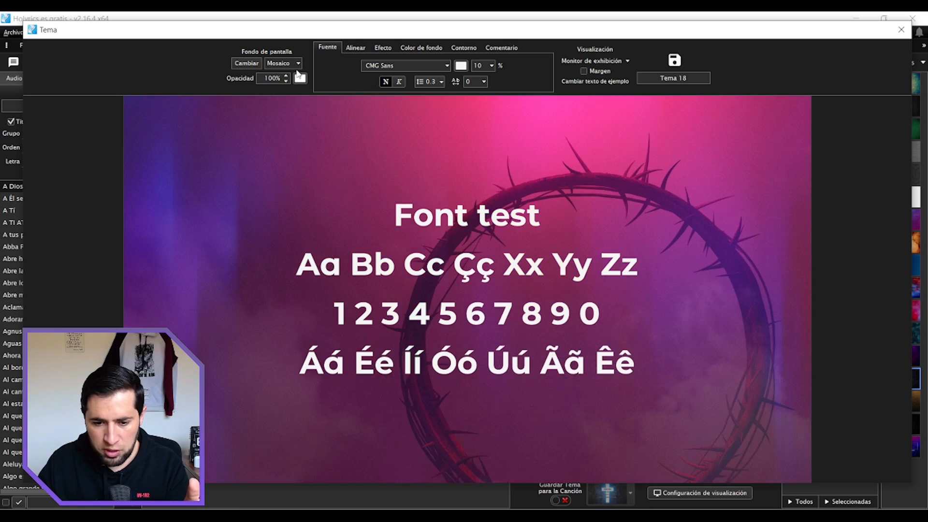
{"action": "left_click", "coordinate": [298, 64]}
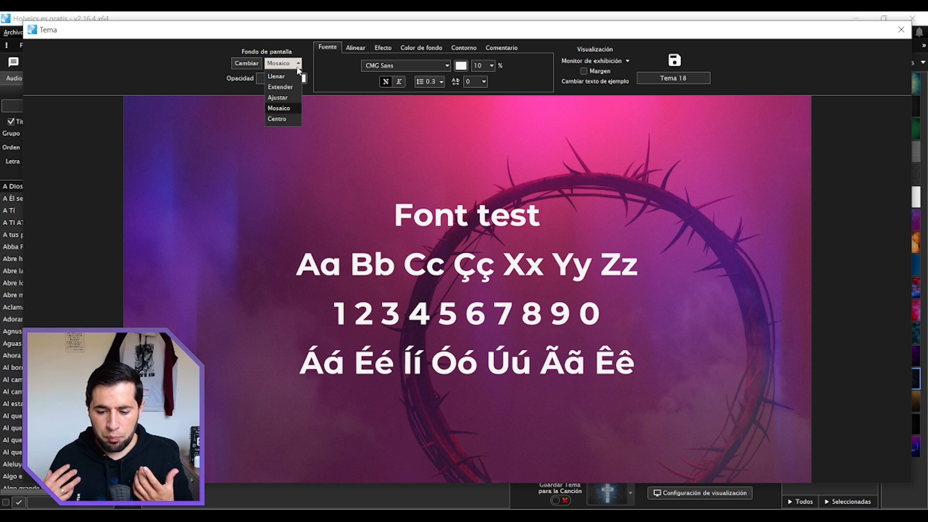
{"action": "left_click", "coordinate": [280, 87]}
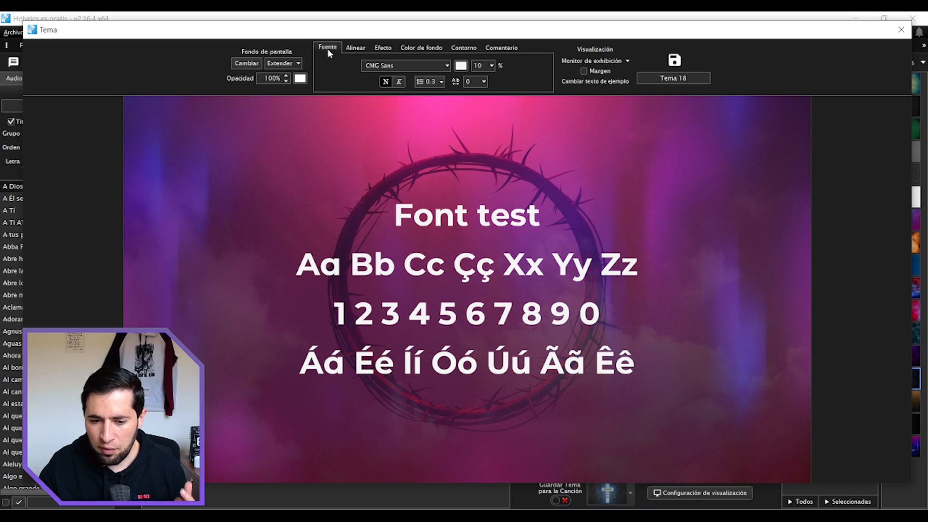
Preview the Bangers, Road Rage, Arcadepix and Arial fonts on the sample text, and set the theme font to Impact
{"action": "left_click", "coordinate": [446, 67]}
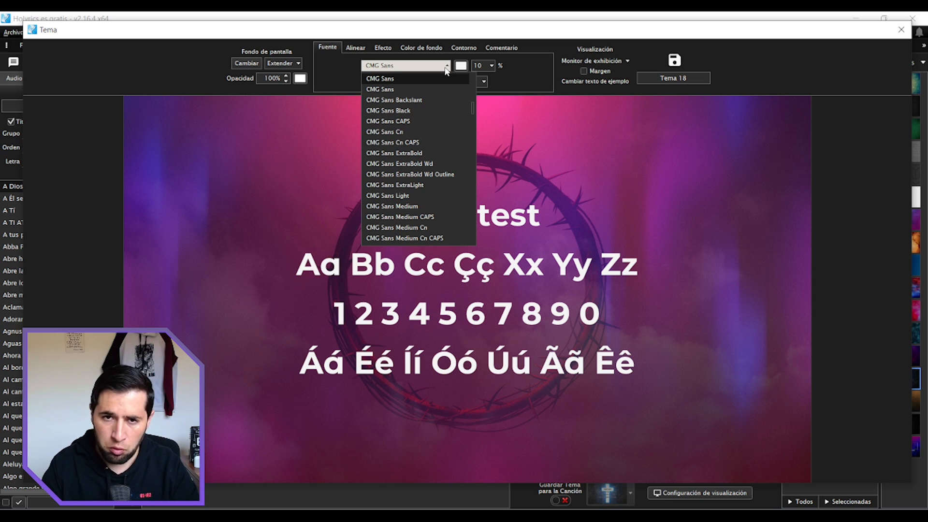
{"action": "type", "text": "impact"}
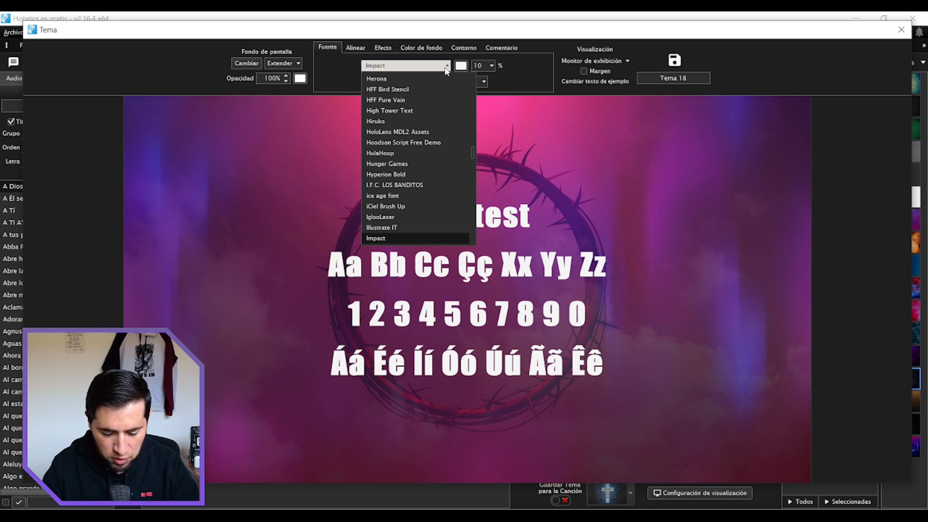
{"action": "type", "text": "bangers"}
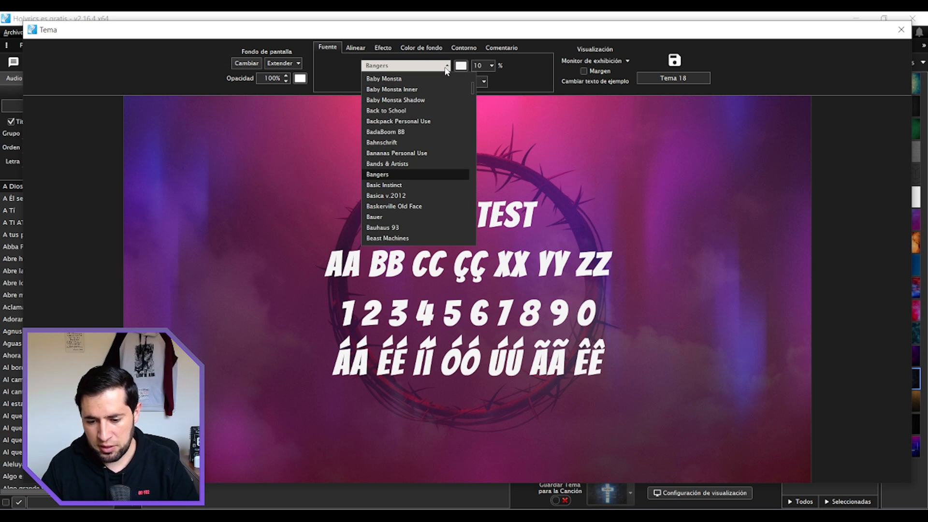
{"action": "type", "text": "road rage"}
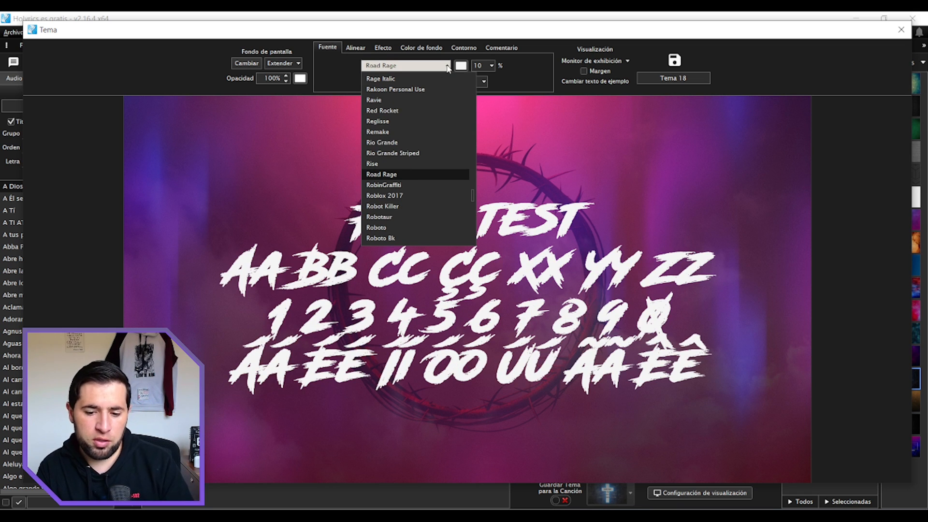
{"action": "type", "text": "arc"}
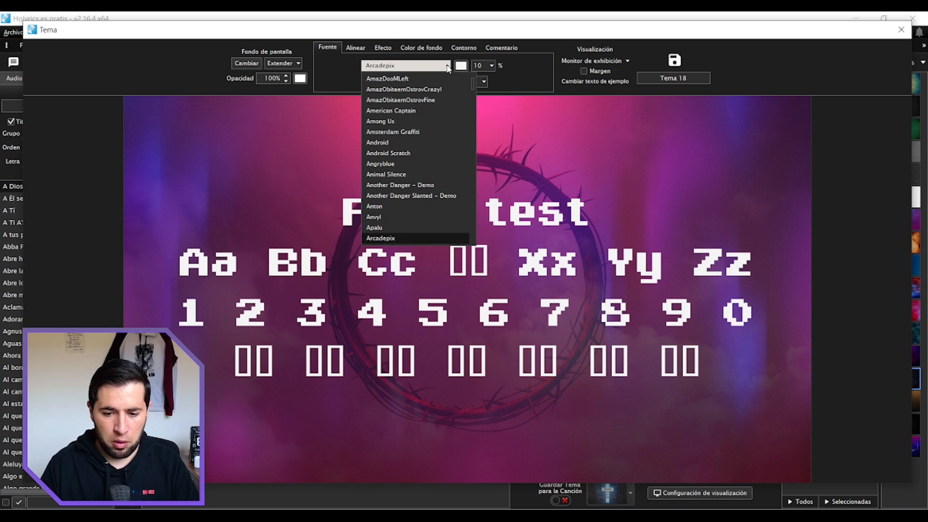
{"action": "key", "text": "Down"}
{"action": "key", "text": "Down"}
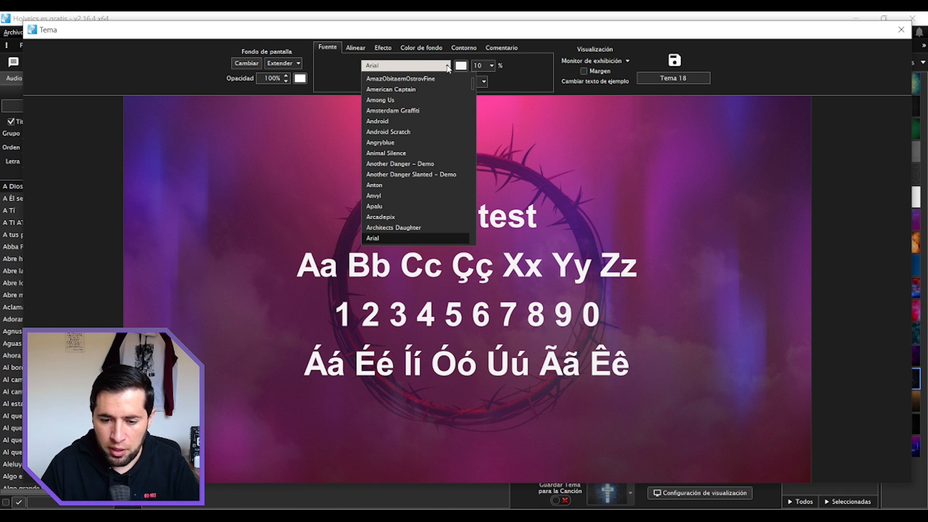
{"action": "type", "text": "im"}
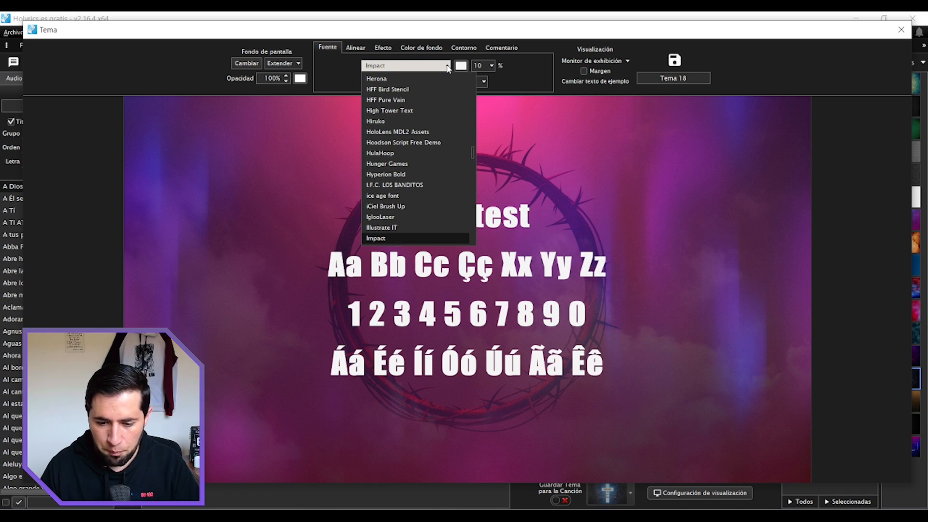
{"action": "key", "text": "Return"}
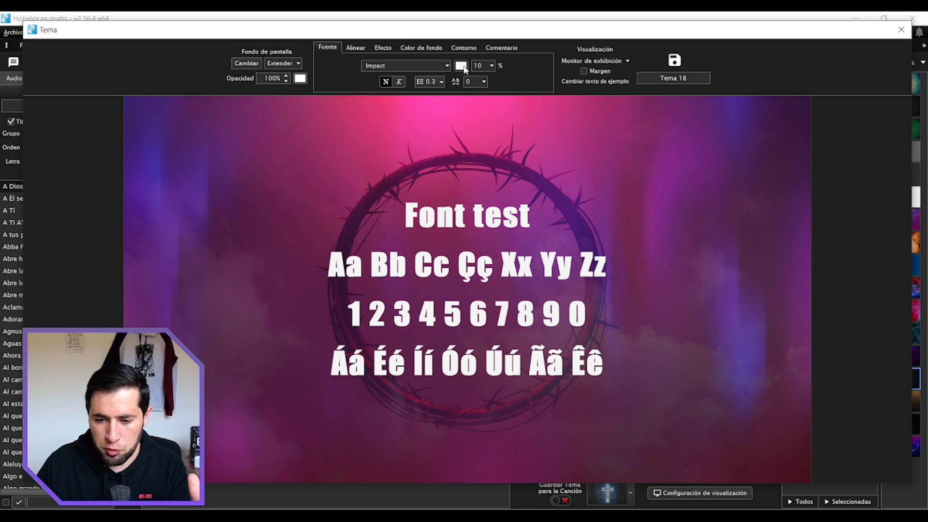
Try a bright cyan colour for the theme text
{"action": "left_click", "coordinate": [461, 66]}
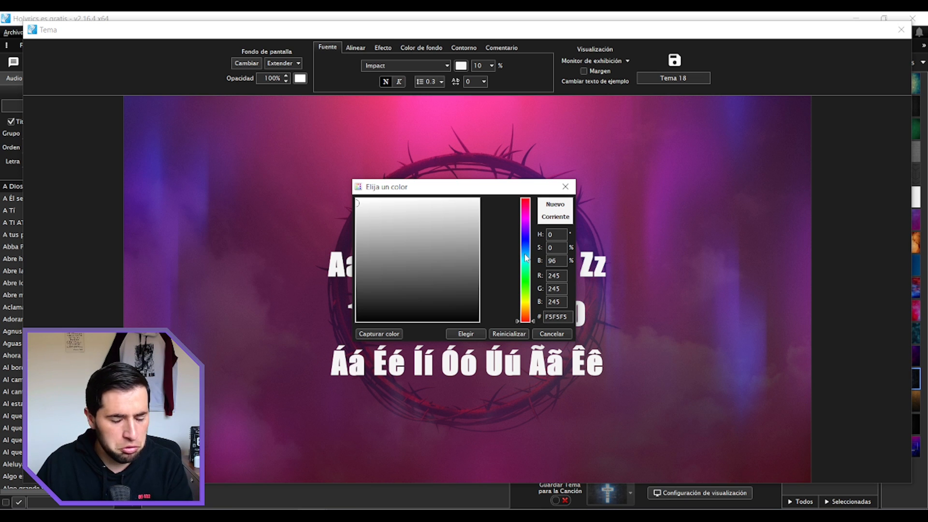
{"action": "mouse_move", "coordinate": [526, 278]}
{"action": "left_mouse_down"}
{"action": "mouse_move", "coordinate": [525, 211]}
{"action": "mouse_move", "coordinate": [530, 261]}
{"action": "left_mouse_up"}
{"action": "left_click_drag", "start_coordinate": [397, 204], "coordinate": [473, 201]}
{"action": "left_click", "coordinate": [472, 333]}
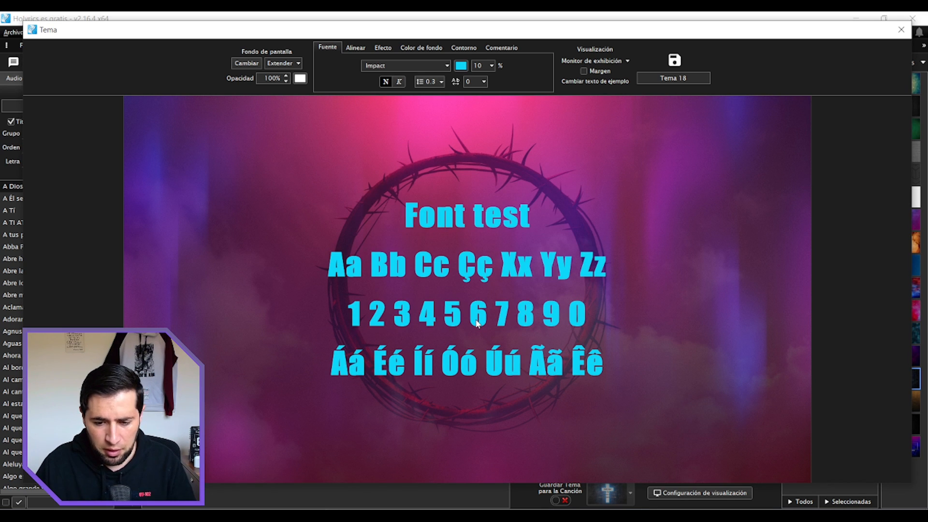
Set the theme text colour to pure white
{"action": "left_click", "coordinate": [460, 69]}
{"action": "left_click_drag", "start_coordinate": [366, 288], "coordinate": [352, 197]}
{"action": "left_click", "coordinate": [479, 334]}
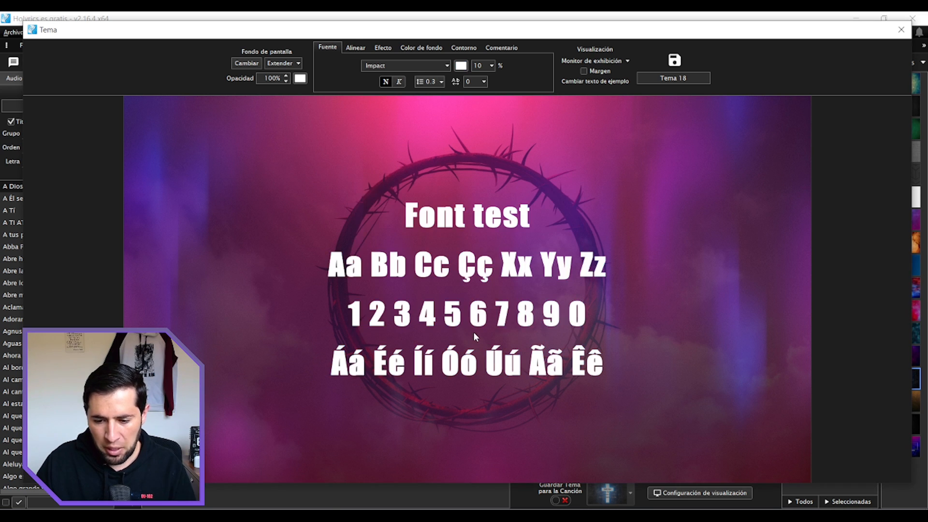
Try text sizes of 16% and 28%, and set the theme's text size to 14%
{"action": "left_click", "coordinate": [491, 66]}
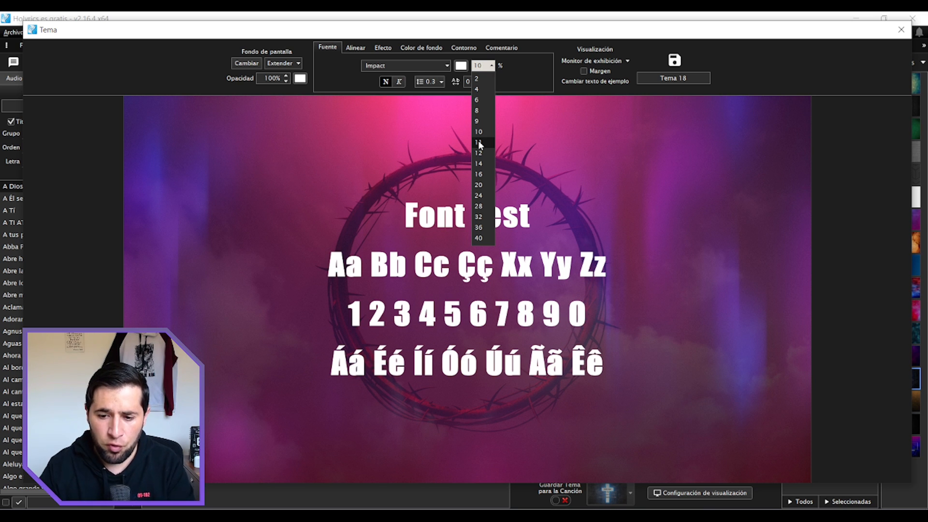
{"action": "left_click", "coordinate": [481, 173]}
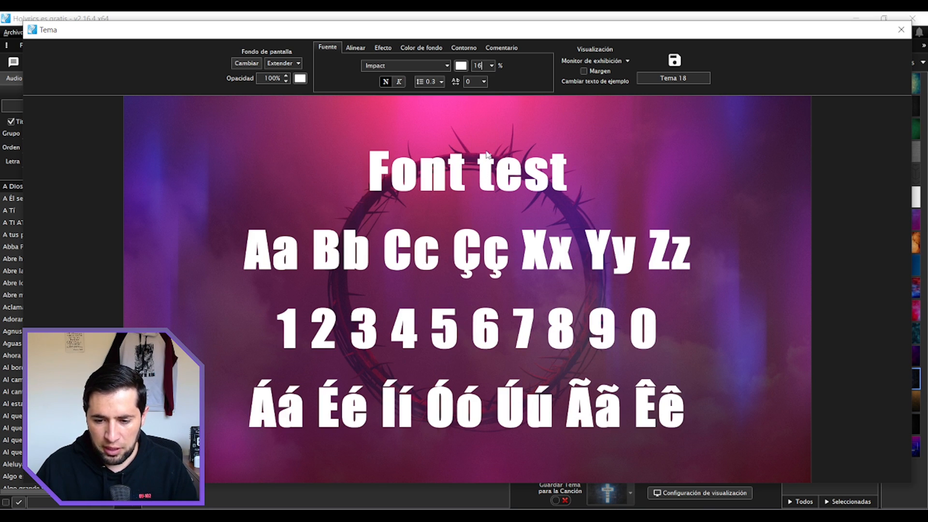
{"action": "left_click", "coordinate": [492, 66]}
{"action": "left_click", "coordinate": [479, 206]}
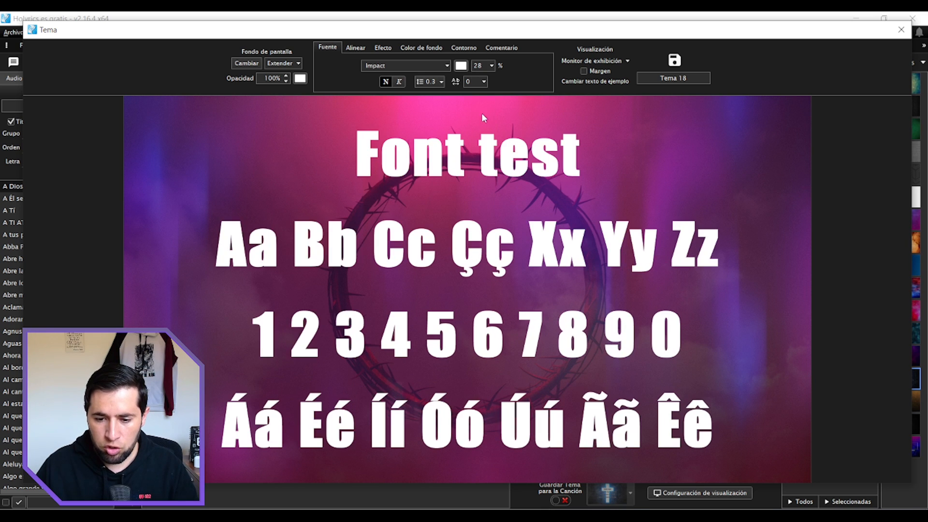
{"action": "left_click", "coordinate": [492, 66]}
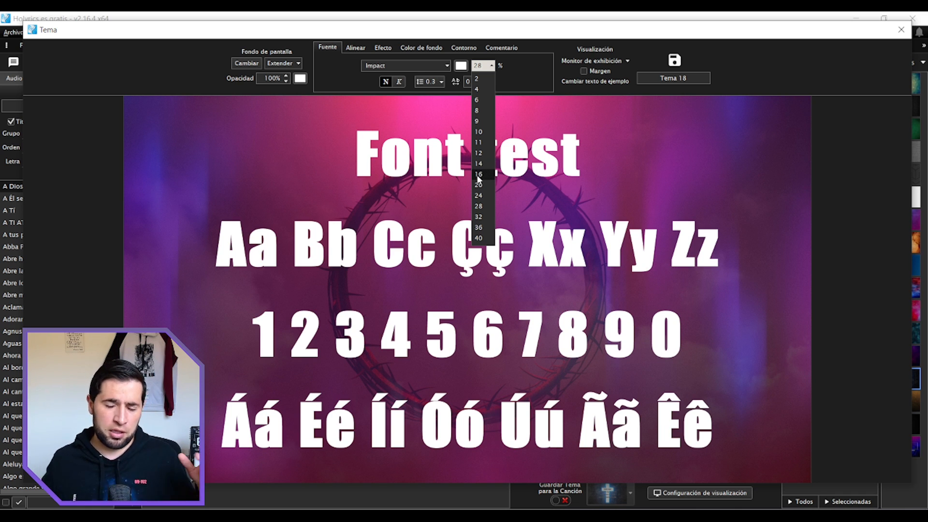
{"action": "left_click", "coordinate": [478, 175]}
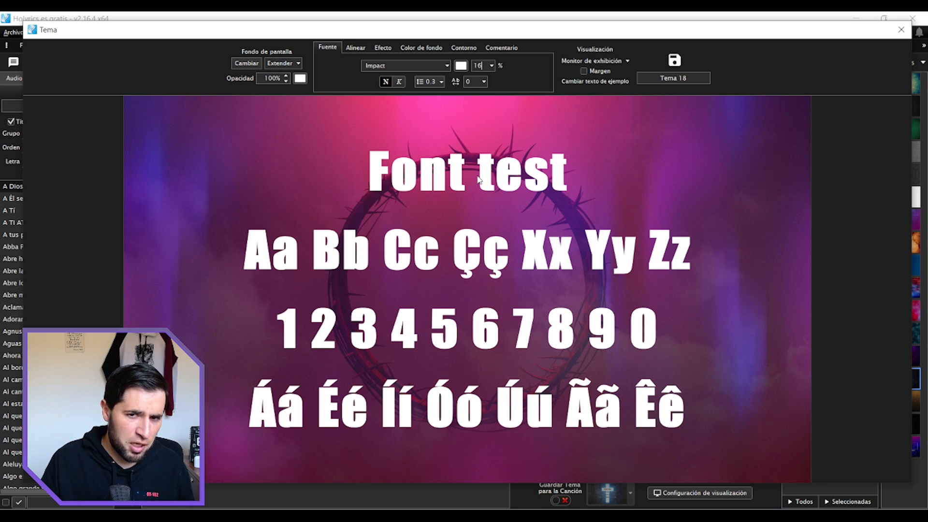
{"action": "left_click", "coordinate": [492, 66]}
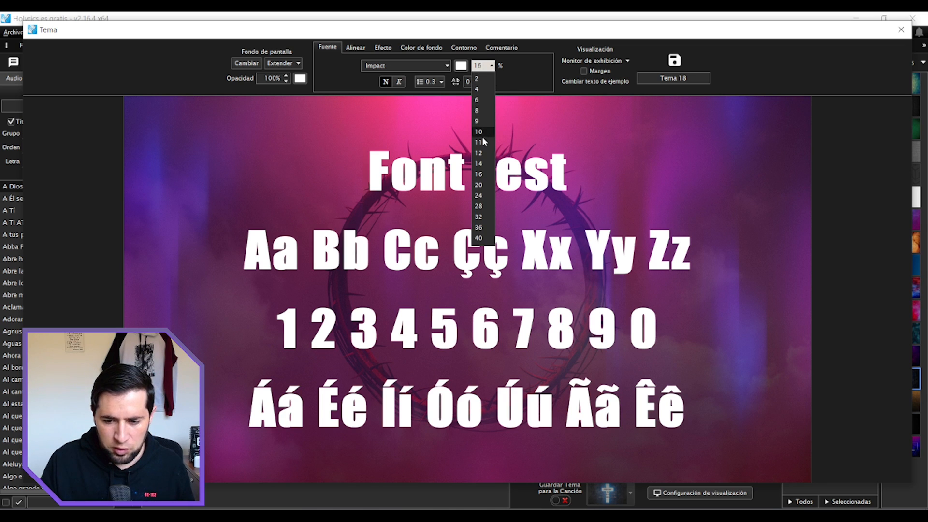
{"action": "left_click", "coordinate": [478, 166]}
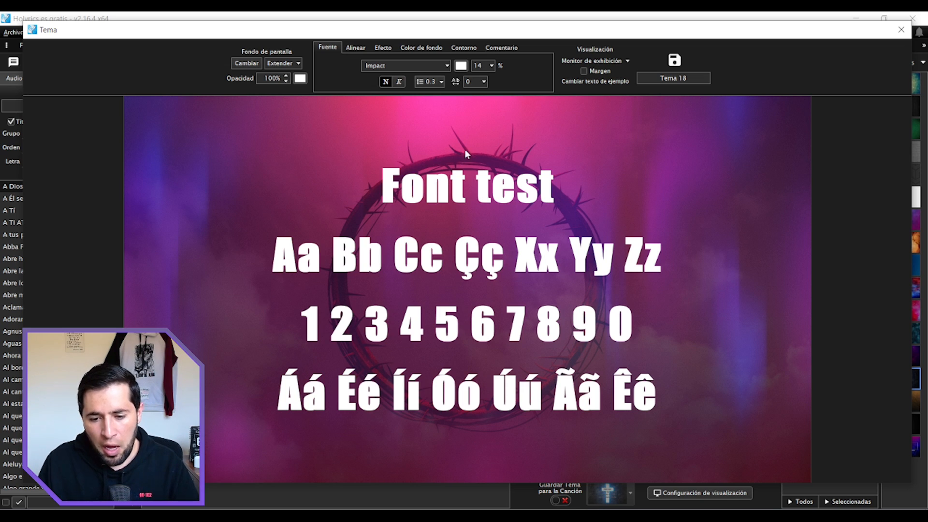
Toggle bold and italic on the theme text to compare them, leaving bold on and italic off
{"action": "left_click", "coordinate": [385, 82]}
{"action": "left_click", "coordinate": [386, 83]}
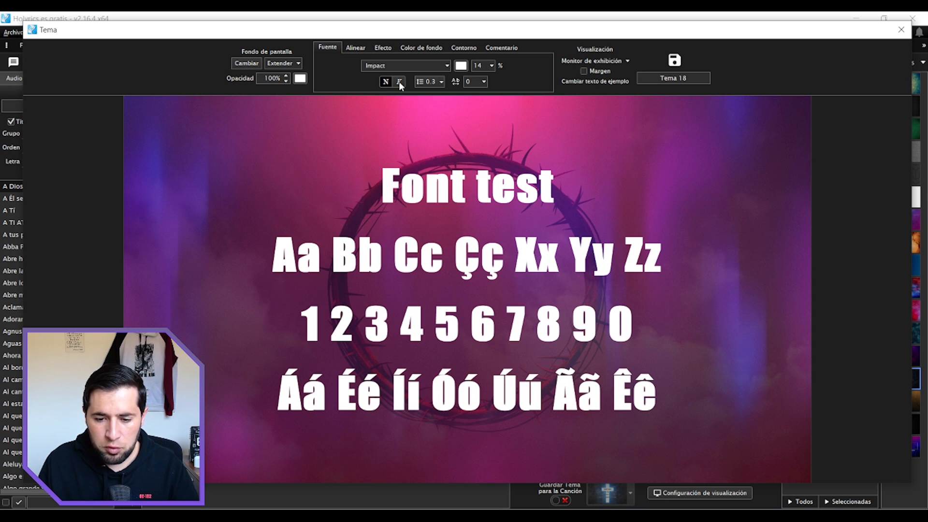
{"action": "left_click", "coordinate": [399, 82]}
{"action": "left_click", "coordinate": [399, 81]}
{"action": "left_click", "coordinate": [399, 81]}
{"action": "left_click", "coordinate": [399, 81]}
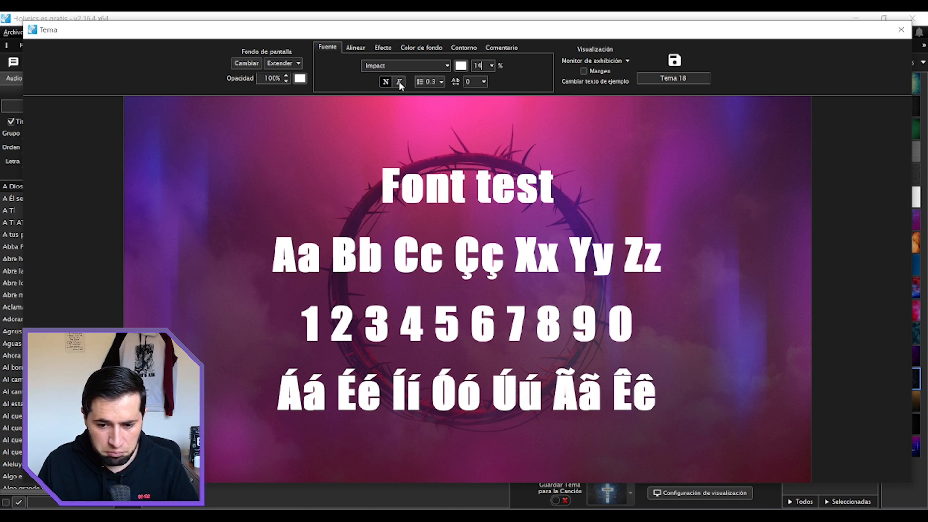
Try line spacings of -0.5, -0.3 and 0.2 on the theme text, and set the line spacing to 0.1
{"action": "left_click", "coordinate": [441, 82]}
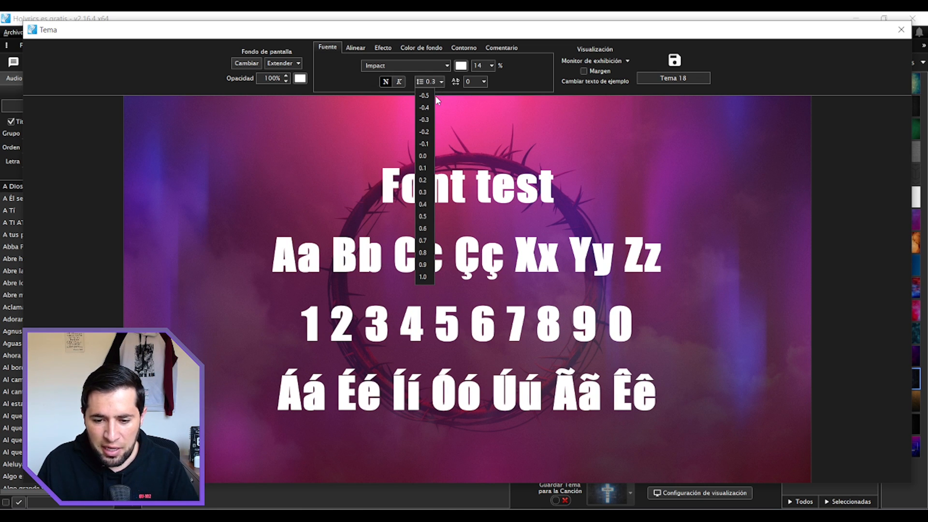
{"action": "left_click", "coordinate": [430, 96]}
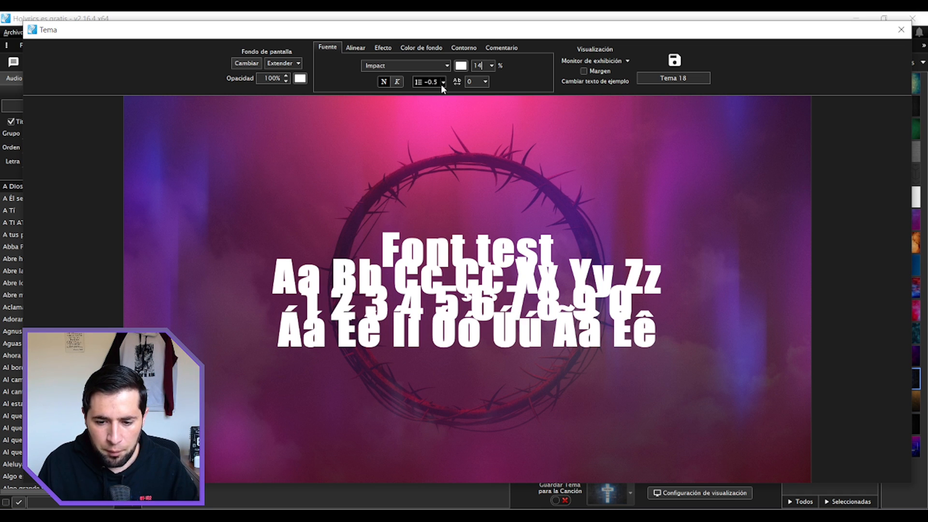
{"action": "left_click", "coordinate": [441, 83]}
{"action": "left_click", "coordinate": [422, 120]}
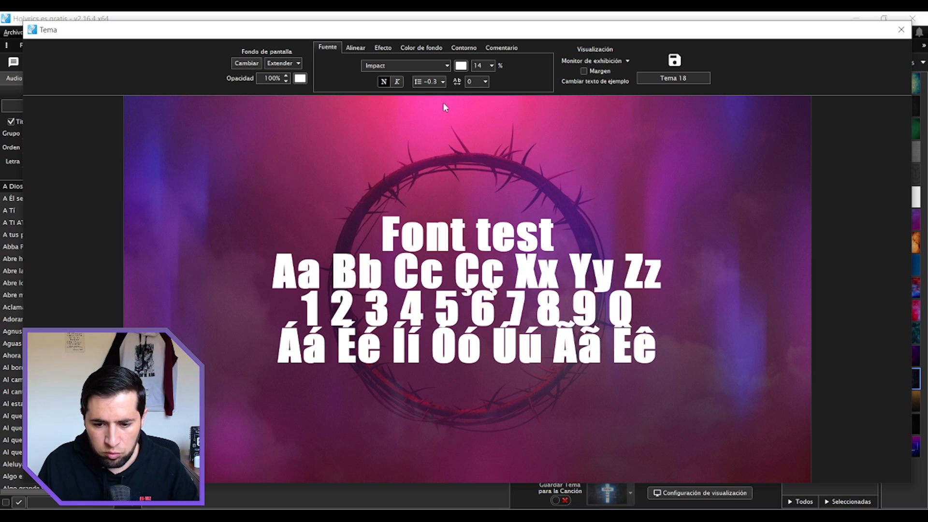
{"action": "left_click", "coordinate": [444, 83]}
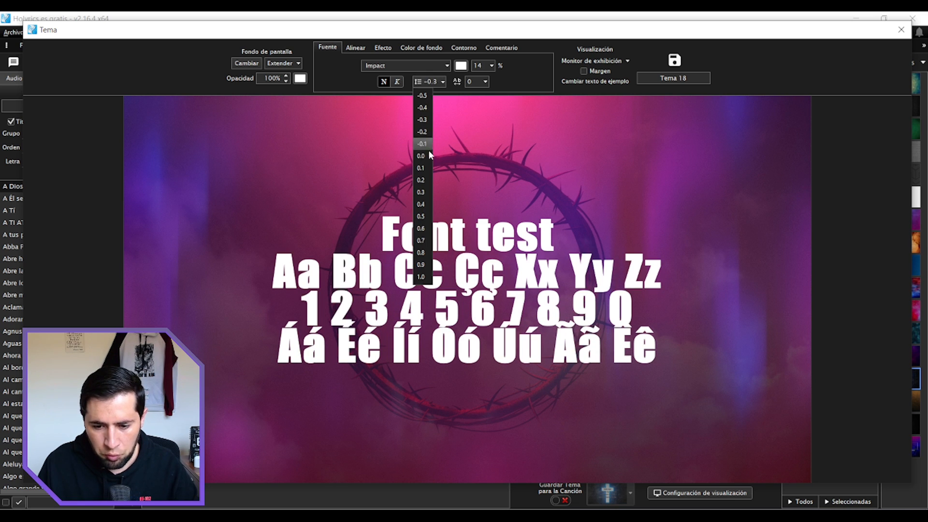
{"action": "left_click", "coordinate": [422, 181]}
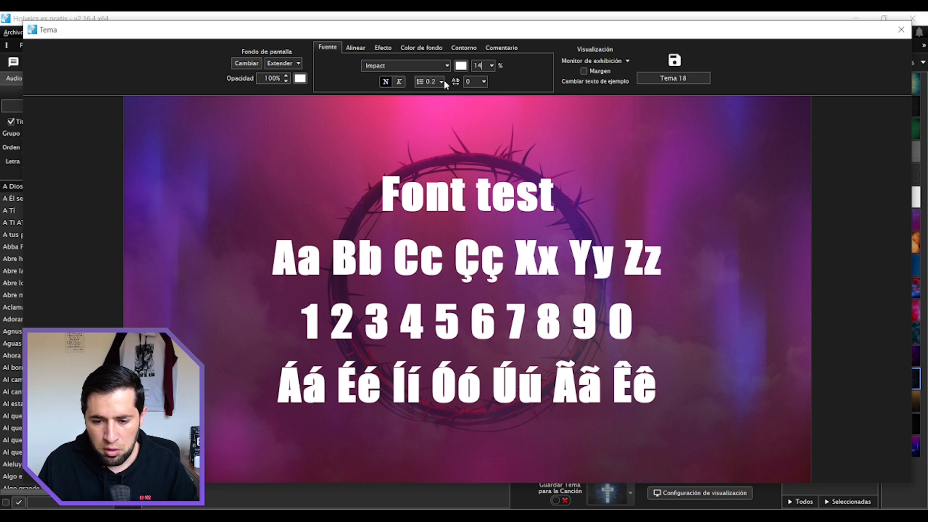
{"action": "left_click", "coordinate": [444, 83]}
{"action": "left_click", "coordinate": [428, 170]}
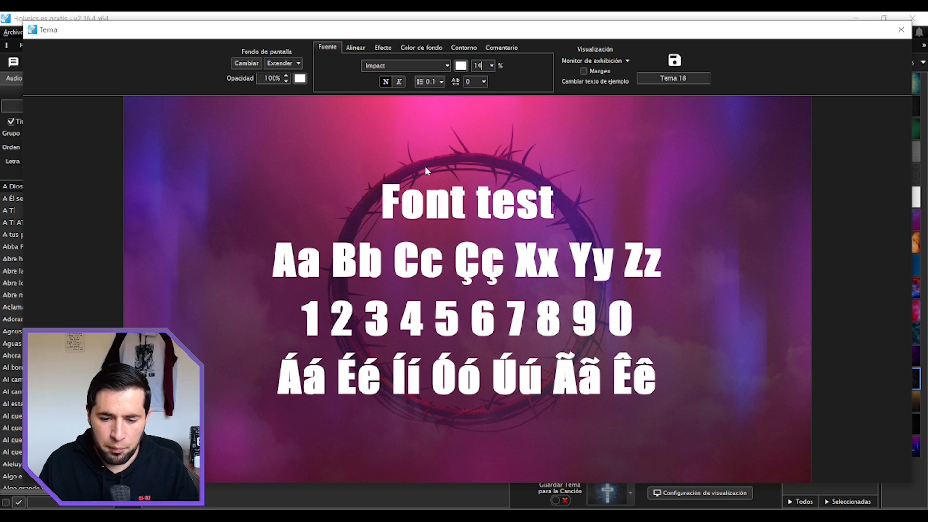
Try letter spacings of 5, 18 and -4 on the theme text, and set the letter spacing to 1
{"action": "left_click", "coordinate": [484, 82]}
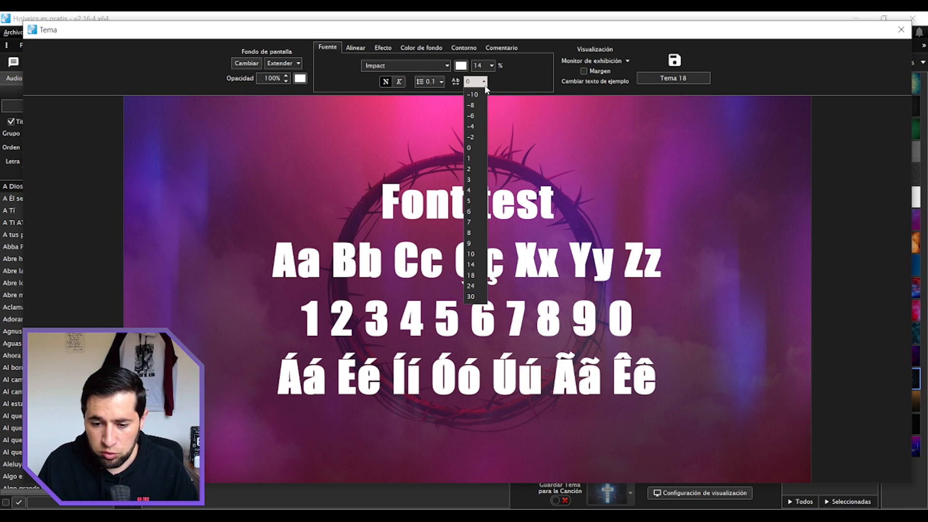
{"action": "left_click", "coordinate": [477, 160]}
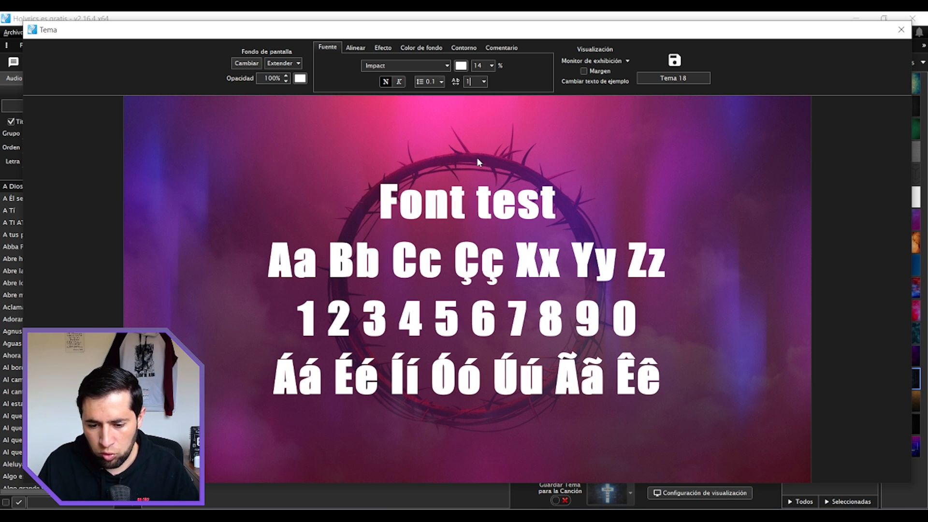
{"action": "left_click", "coordinate": [482, 81]}
{"action": "left_click", "coordinate": [469, 201]}
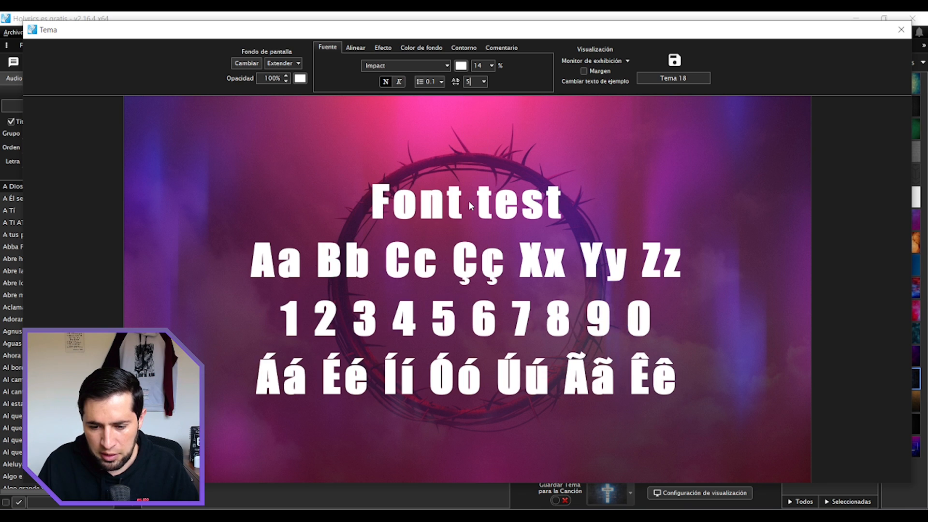
{"action": "left_click", "coordinate": [484, 81]}
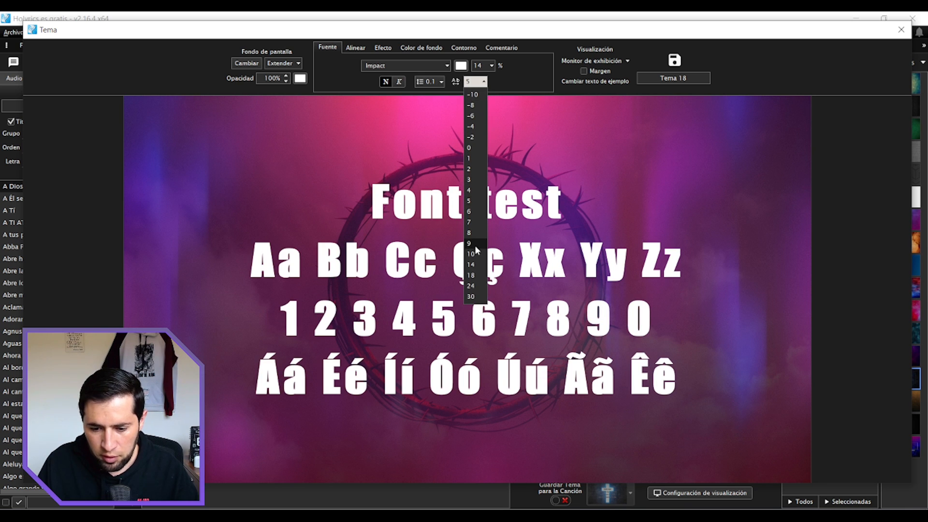
{"action": "left_click", "coordinate": [477, 274]}
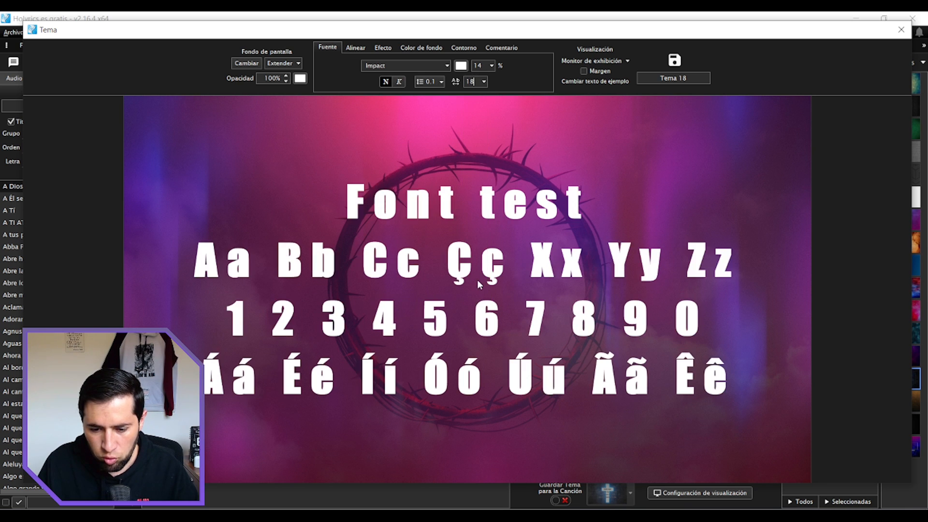
{"action": "left_click", "coordinate": [484, 82]}
{"action": "left_click", "coordinate": [472, 160]}
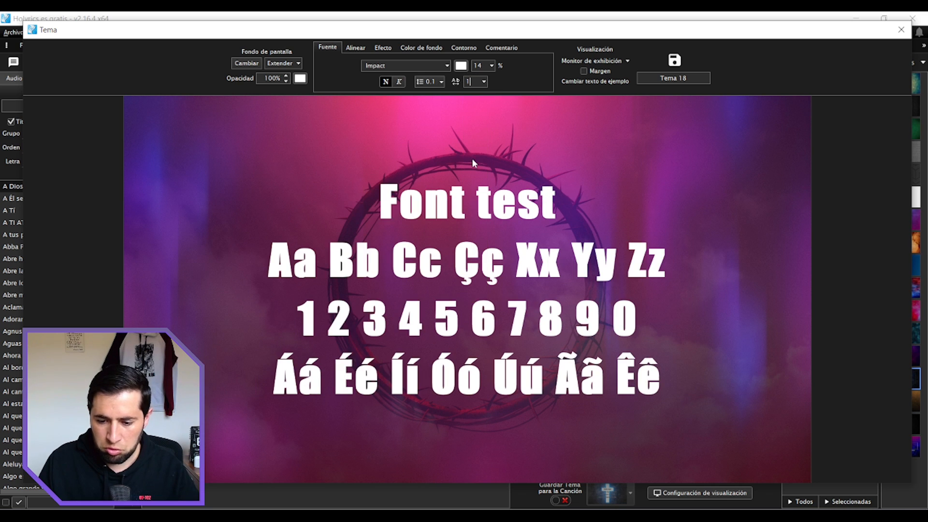
{"action": "left_click", "coordinate": [483, 82]}
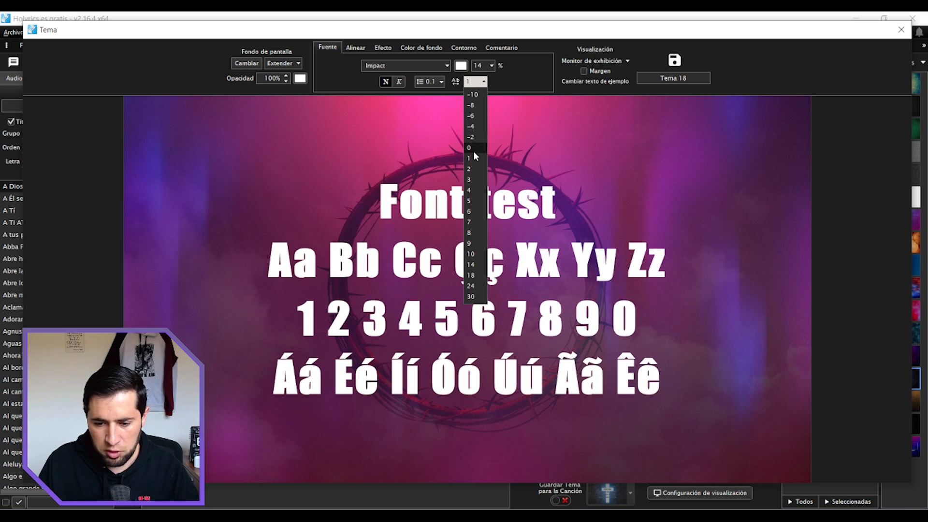
{"action": "left_click", "coordinate": [473, 149]}
{"action": "left_click", "coordinate": [483, 83]}
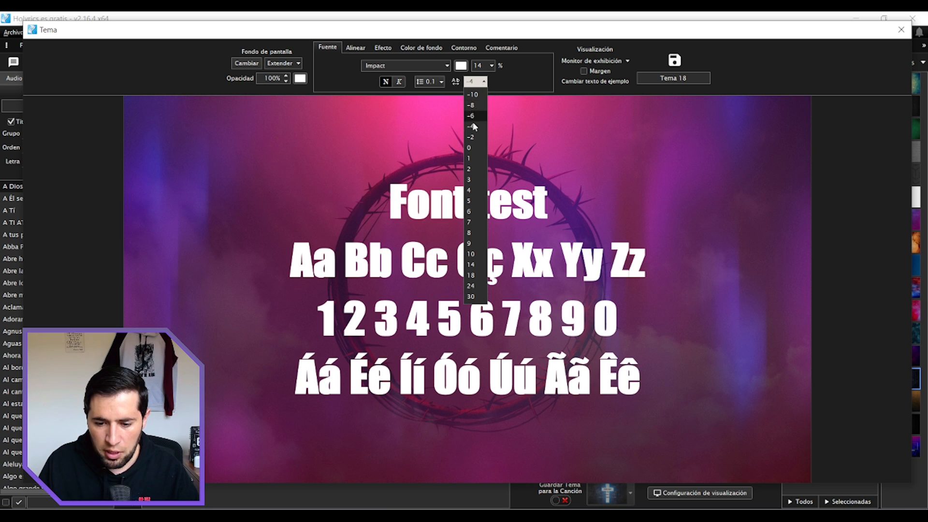
{"action": "left_click", "coordinate": [470, 156]}
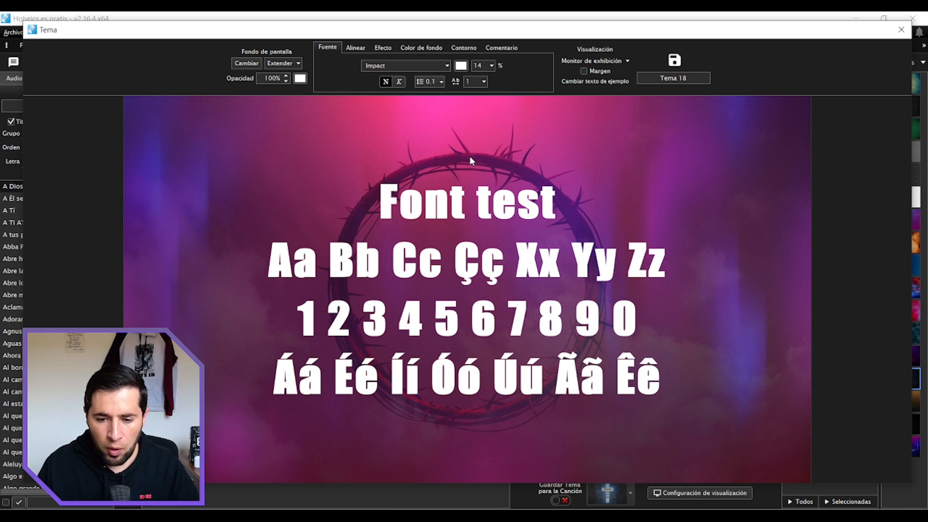
{"action": "key", "text": "ctrl+2"}
{"action": "mouse_move", "coordinate": [359, 46]}
{"action": "left_mouse_down"}
{"action": "mouse_move", "coordinate": [384, 23]}
{"action": "mouse_move", "coordinate": [509, 26]}
{"action": "left_mouse_up"}
{"action": "left_click_drag", "start_coordinate": [515, 41], "coordinate": [536, 29]}
{"action": "key", "text": "Escape"}
Try aligning the theme text horizontally to the left
{"action": "left_click", "coordinate": [355, 47]}
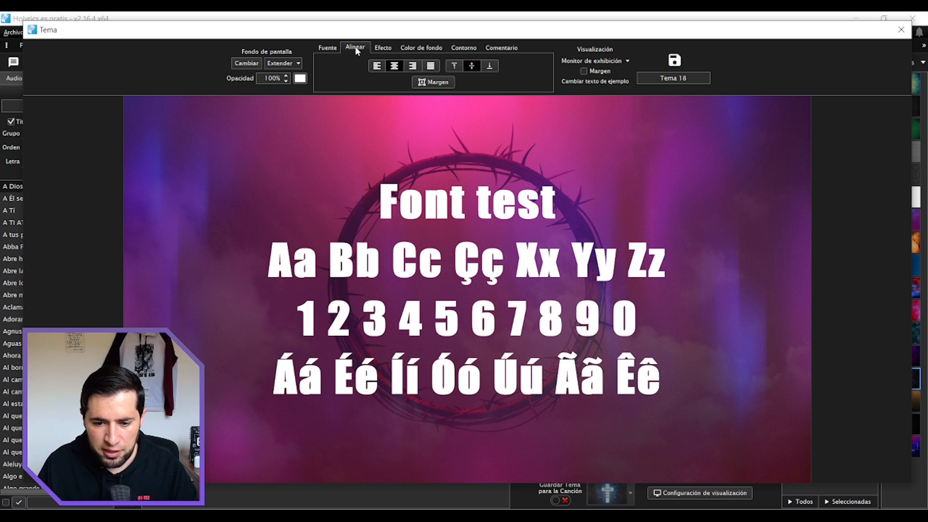
{"action": "left_click", "coordinate": [379, 68]}
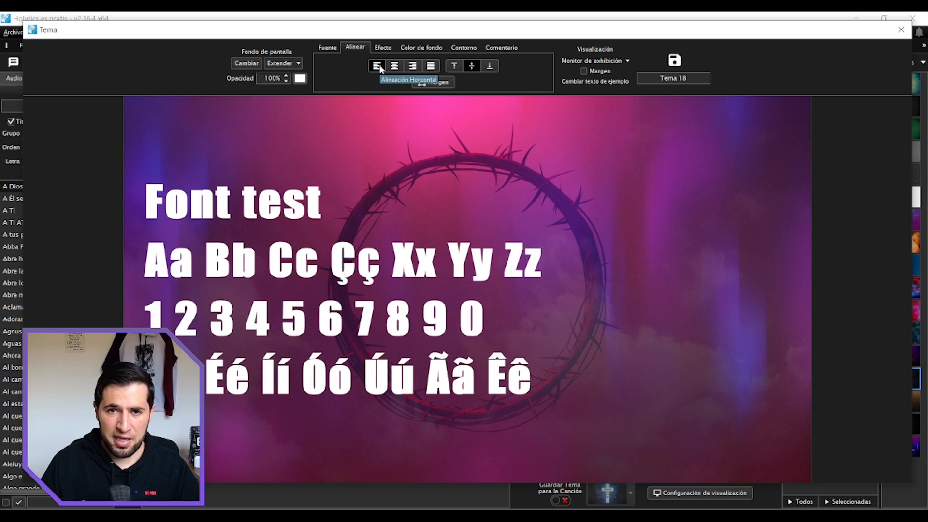
{"action": "key", "text": "ctrl+2"}
{"action": "mouse_move", "coordinate": [562, 120]}
{"action": "left_mouse_down"}
{"action": "mouse_move", "coordinate": [775, 383]}
{"action": "mouse_move", "coordinate": [785, 429]}
{"action": "left_mouse_up"}
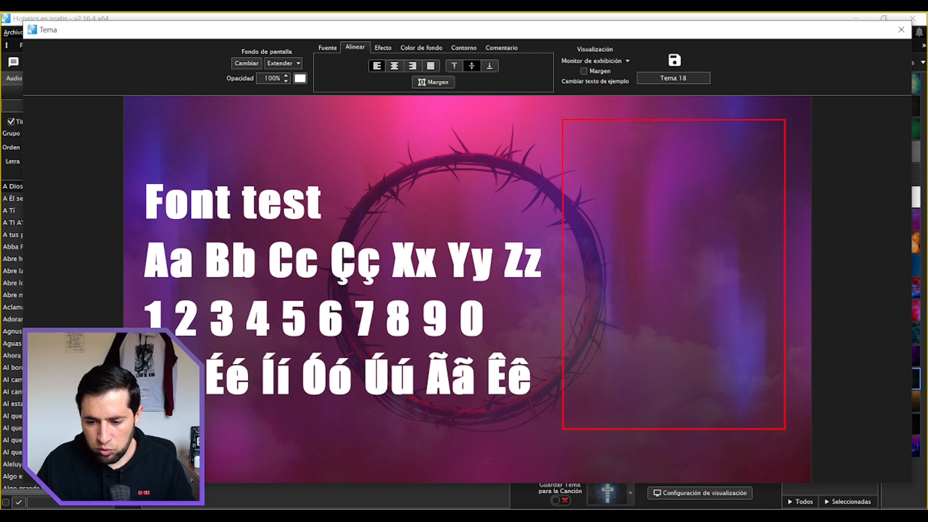
{"action": "left_click_drag", "start_coordinate": [592, 155], "coordinate": [755, 393]}
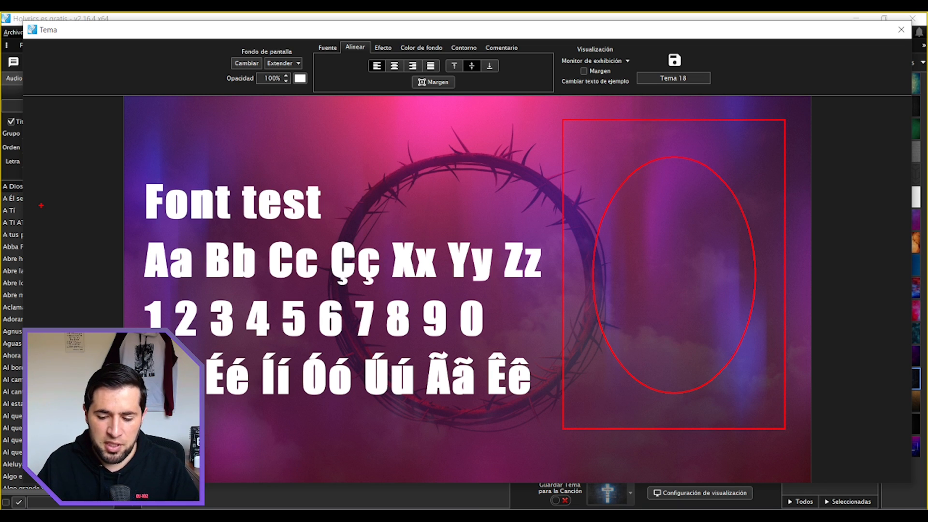
{"action": "key", "text": "Escape"}
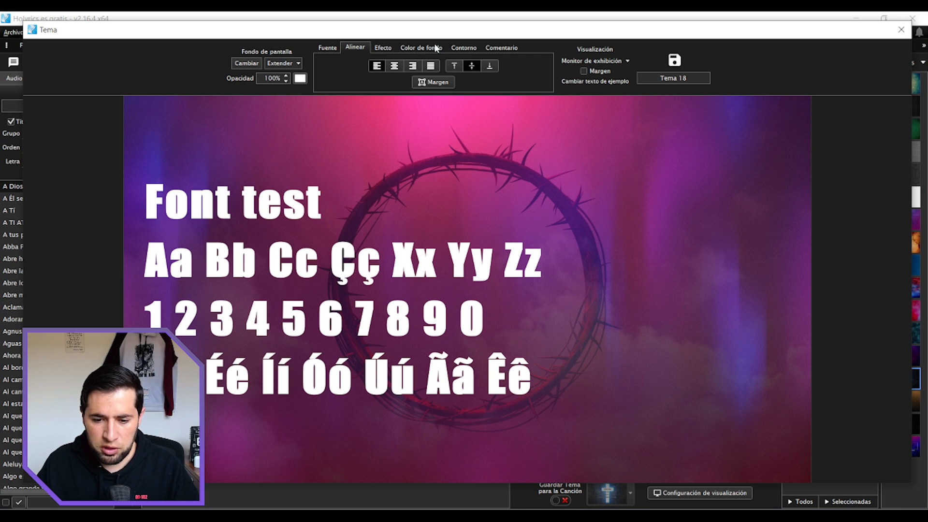
Try right and justified horizontal alignment on the theme text, and set it to centred
{"action": "left_click", "coordinate": [394, 66]}
{"action": "left_click", "coordinate": [412, 67]}
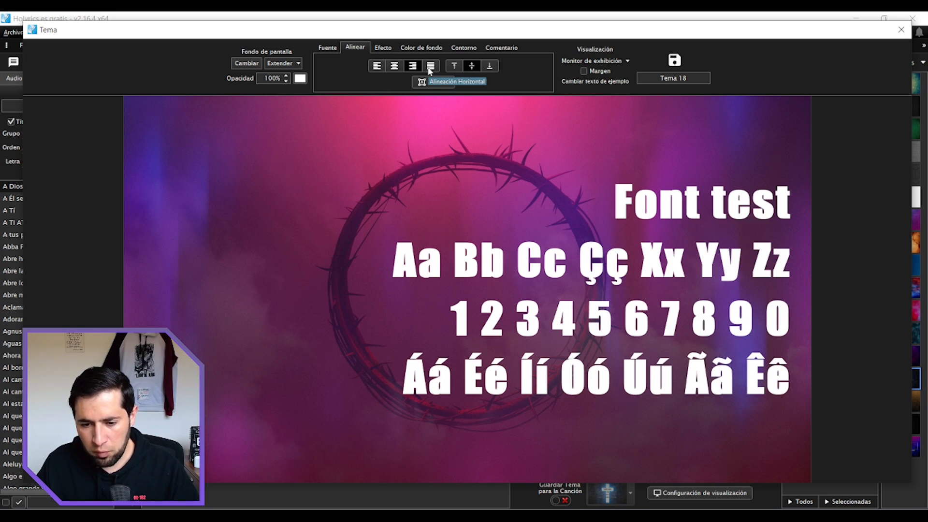
{"action": "left_click", "coordinate": [430, 67]}
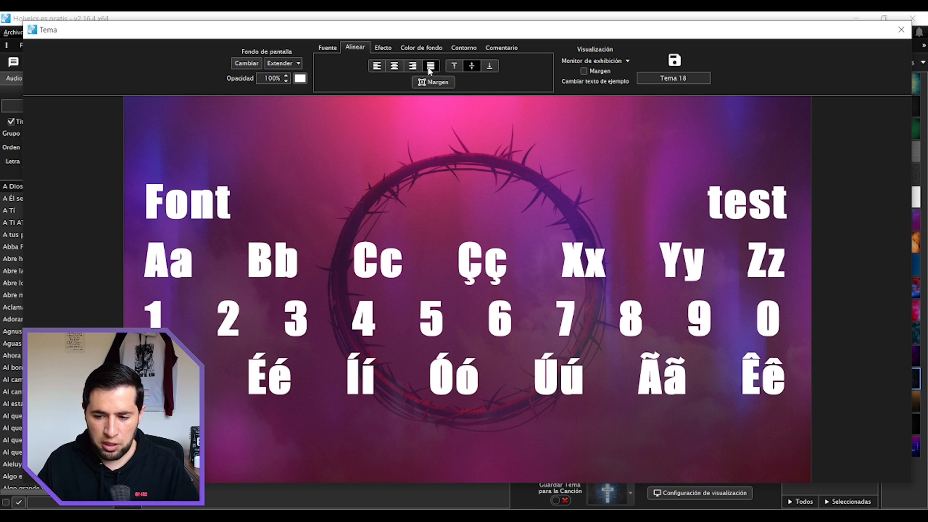
{"action": "left_click", "coordinate": [394, 67]}
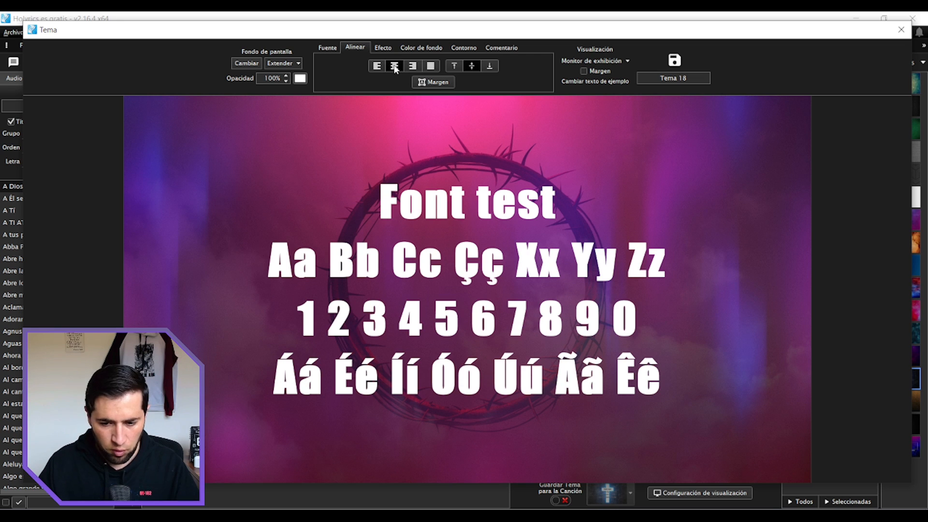
Compare top, middle and bottom vertical alignment on the theme text, and leave it in the middle
{"action": "left_click", "coordinate": [456, 67]}
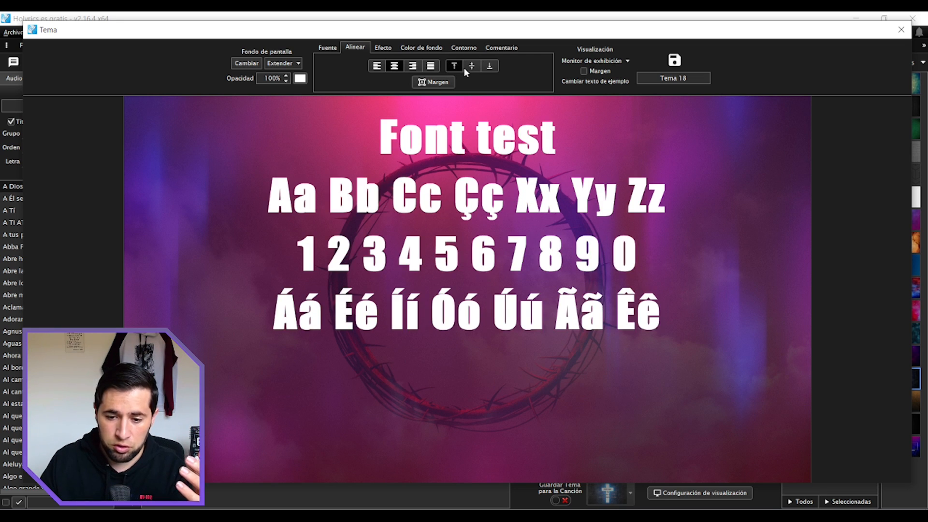
{"action": "left_click", "coordinate": [472, 66]}
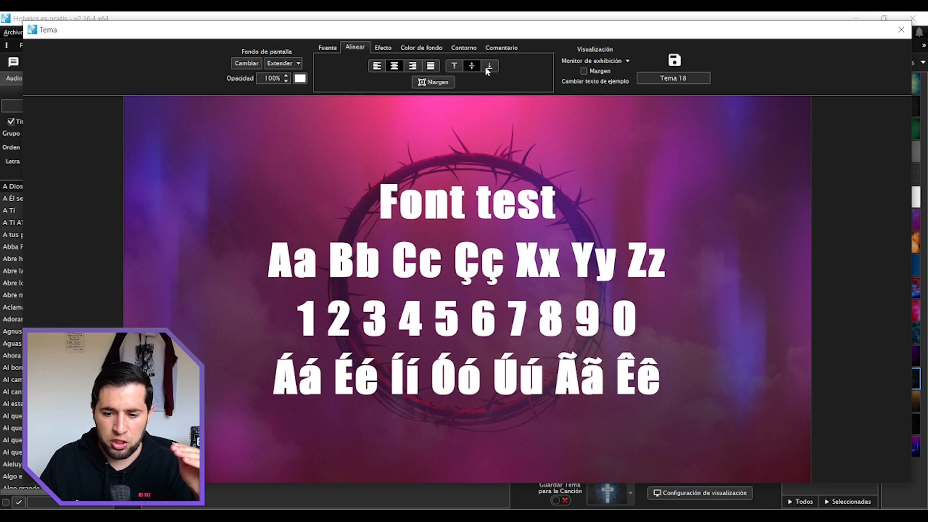
{"action": "left_click", "coordinate": [489, 67]}
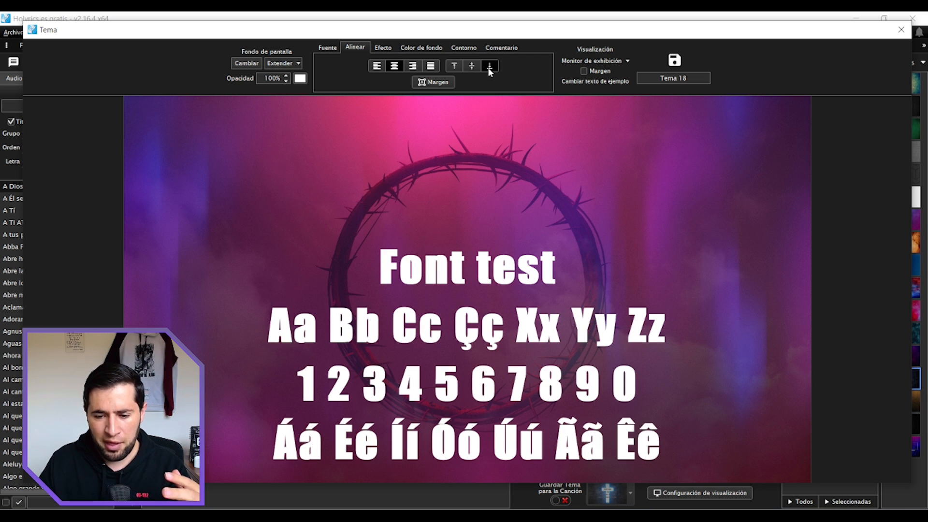
{"action": "left_click", "coordinate": [454, 66]}
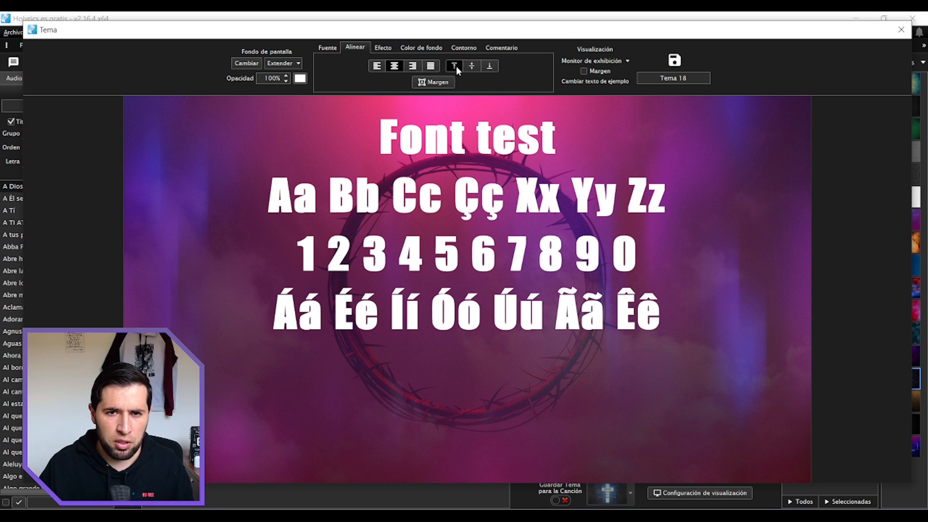
{"action": "left_click", "coordinate": [489, 66]}
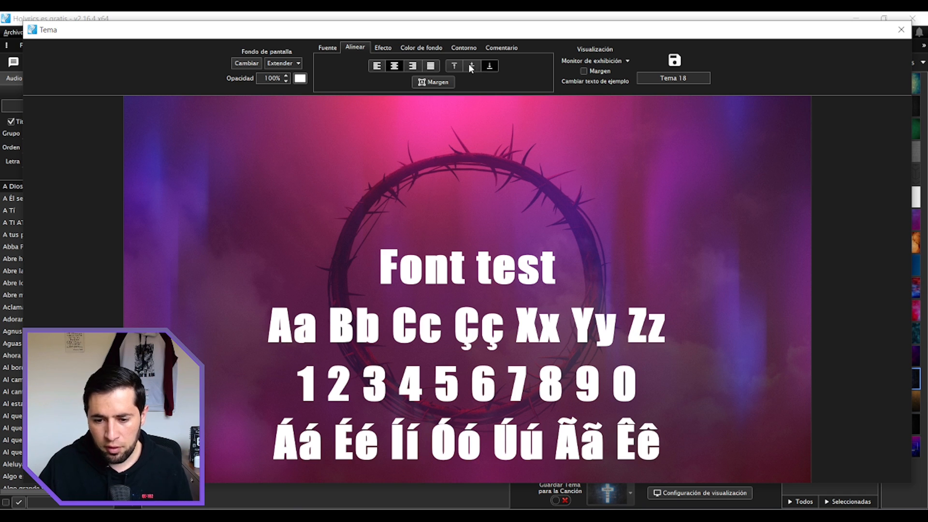
{"action": "left_click", "coordinate": [468, 65]}
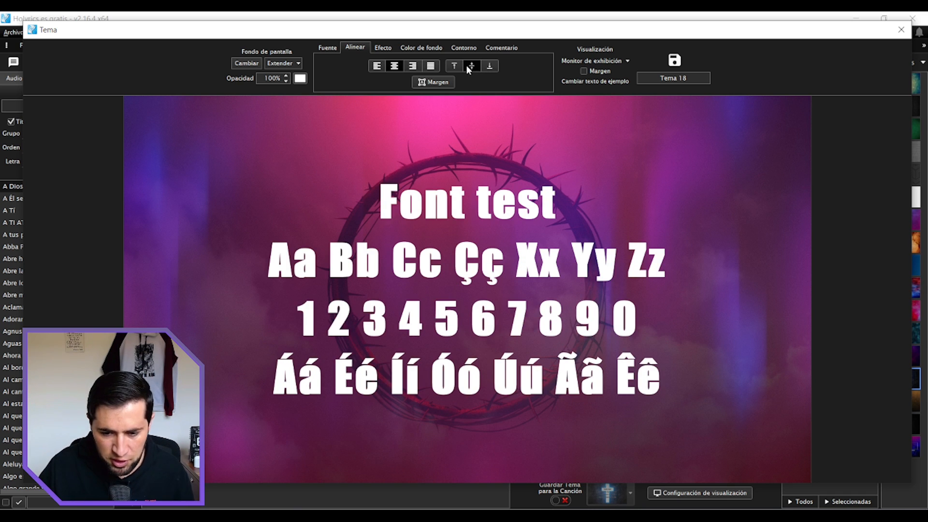
Set the colour of the theme text's outline effect to bright red FF0018
{"action": "left_click", "coordinate": [380, 49]}
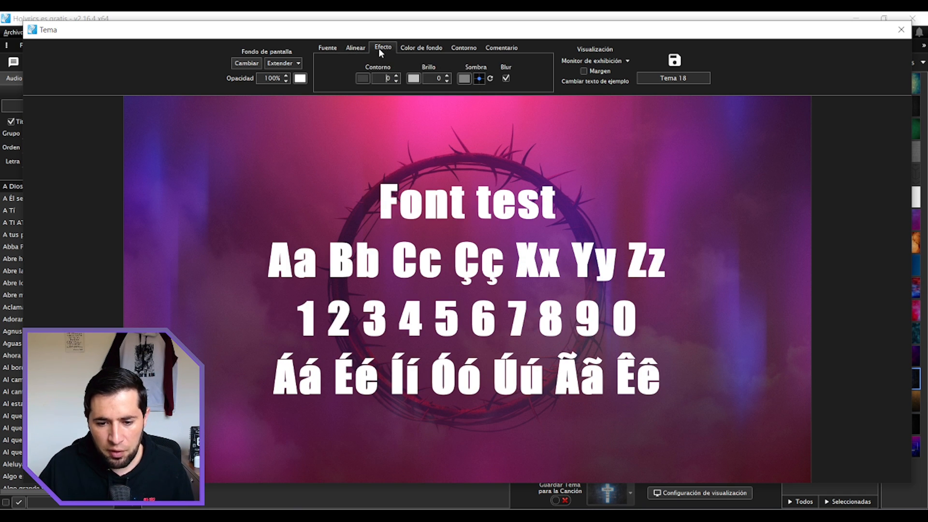
{"action": "left_click", "coordinate": [362, 79]}
{"action": "left_click_drag", "start_coordinate": [355, 291], "coordinate": [358, 318]}
{"action": "left_click", "coordinate": [526, 203]}
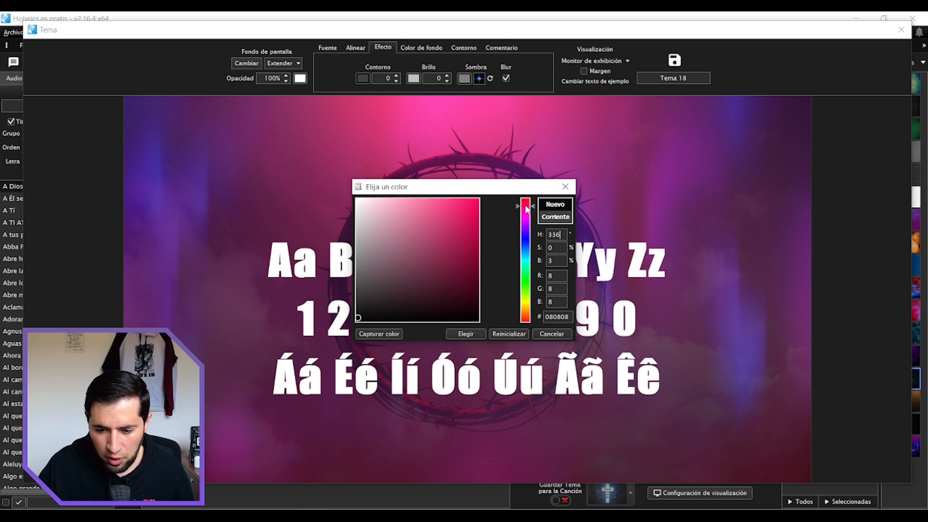
{"action": "left_click_drag", "start_coordinate": [465, 209], "coordinate": [480, 199]}
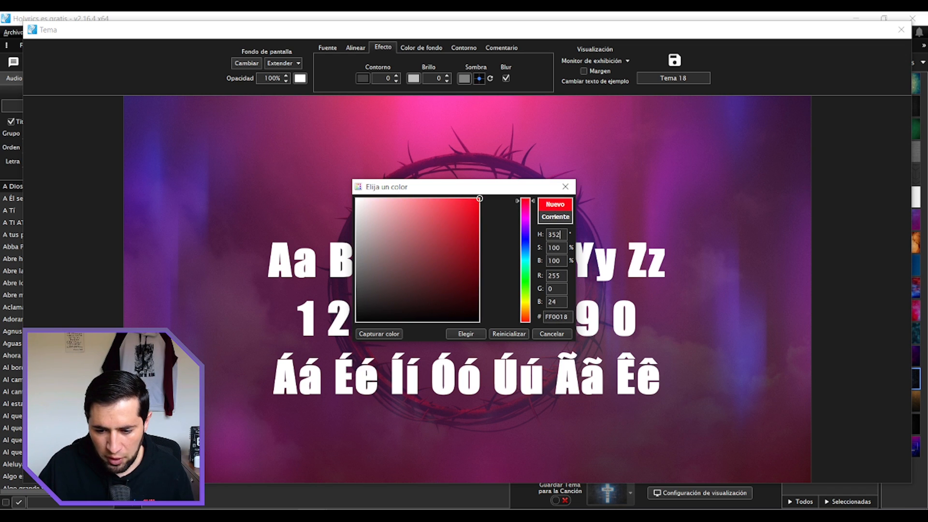
{"action": "left_click", "coordinate": [476, 334]}
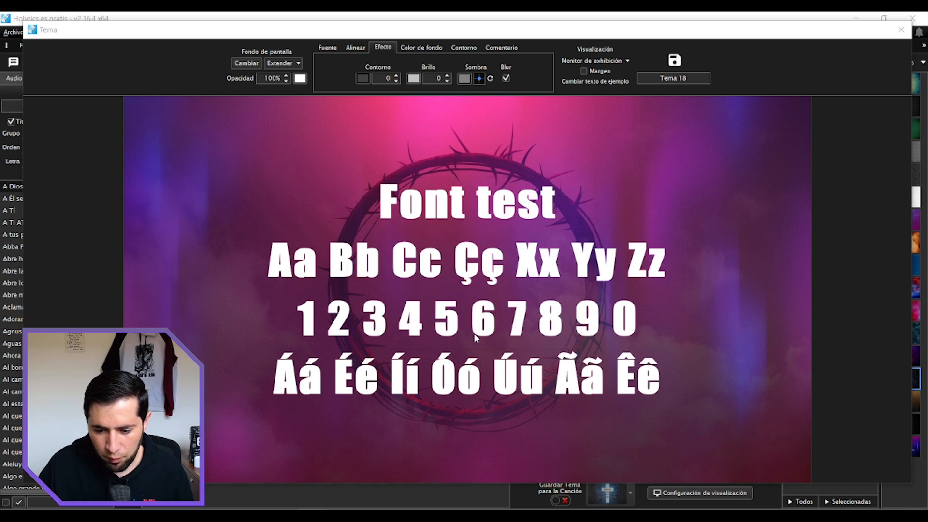
Increase the thickness of the theme text's outline effect to 90
{"action": "left_click", "coordinate": [395, 75]}
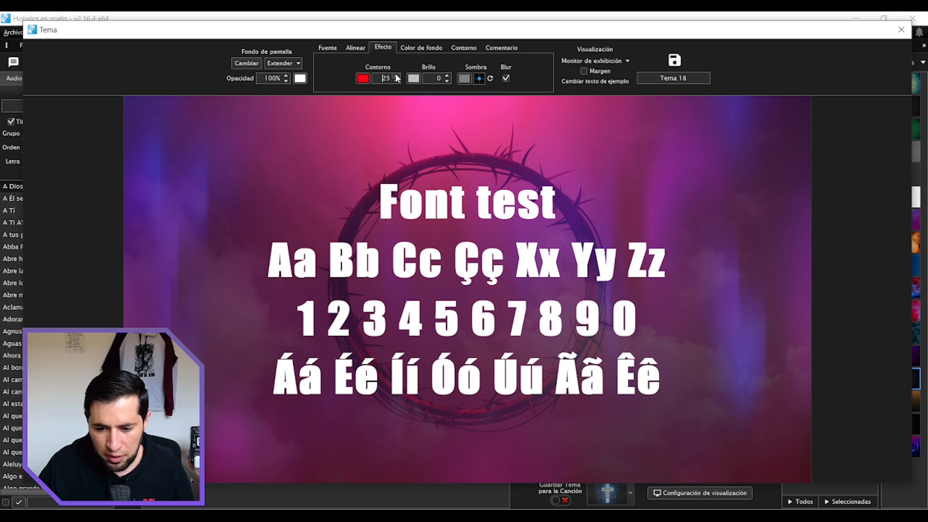
{"action": "left_click", "coordinate": [395, 75]}
{"action": "left_click", "coordinate": [396, 75]}
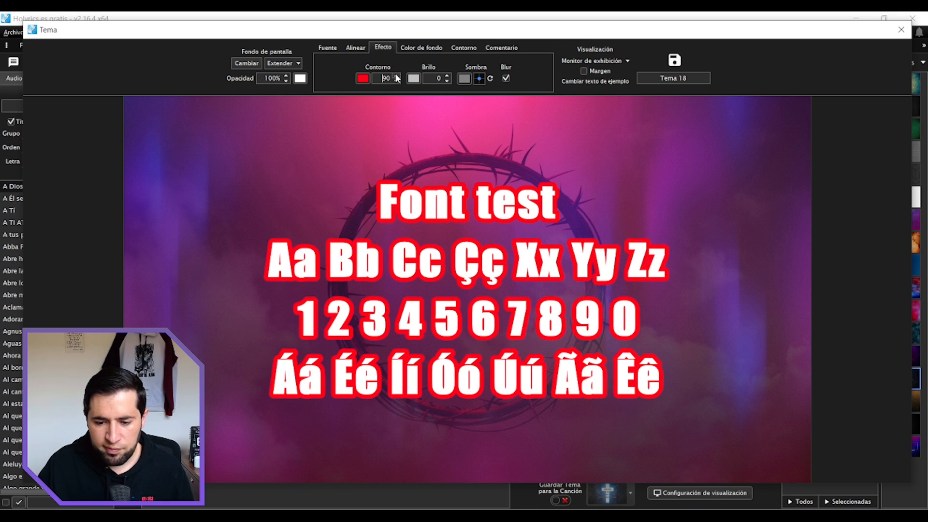
Change the text outline effect's colour to black 000000 and reduce its thickness to 10
{"action": "left_click", "coordinate": [365, 78]}
{"action": "left_click", "coordinate": [358, 321]}
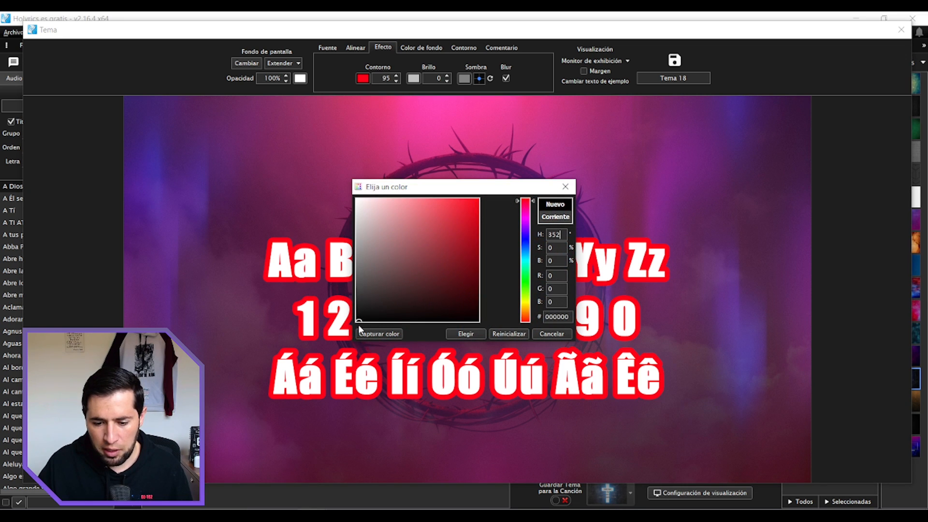
{"action": "left_click", "coordinate": [455, 332]}
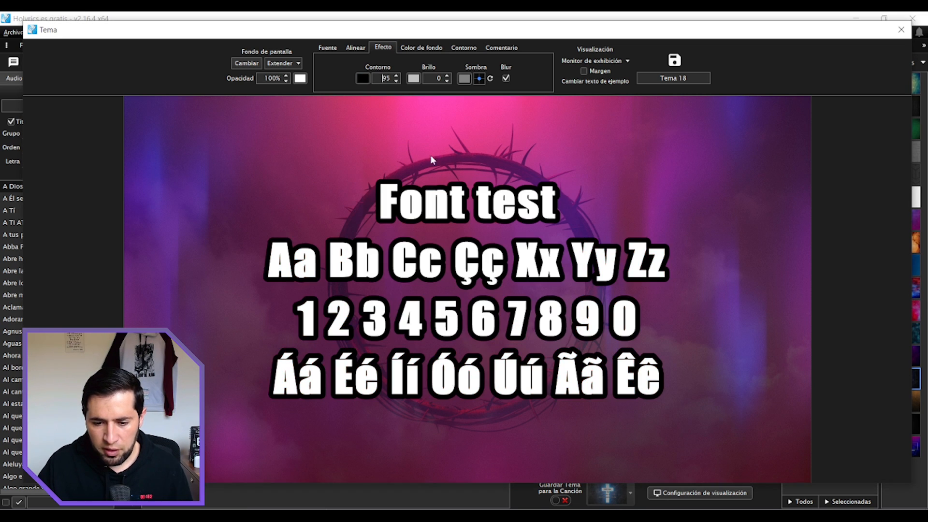
{"action": "left_click", "coordinate": [396, 81]}
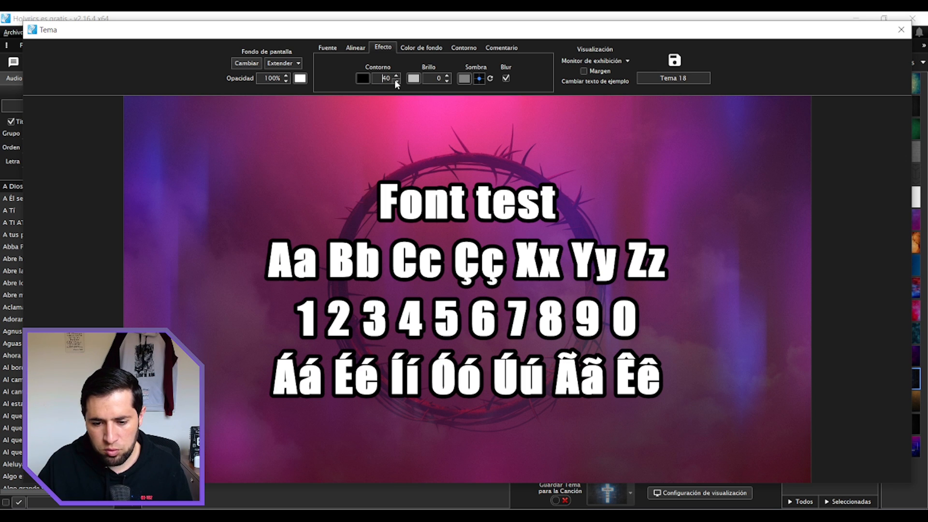
{"action": "left_click", "coordinate": [394, 80]}
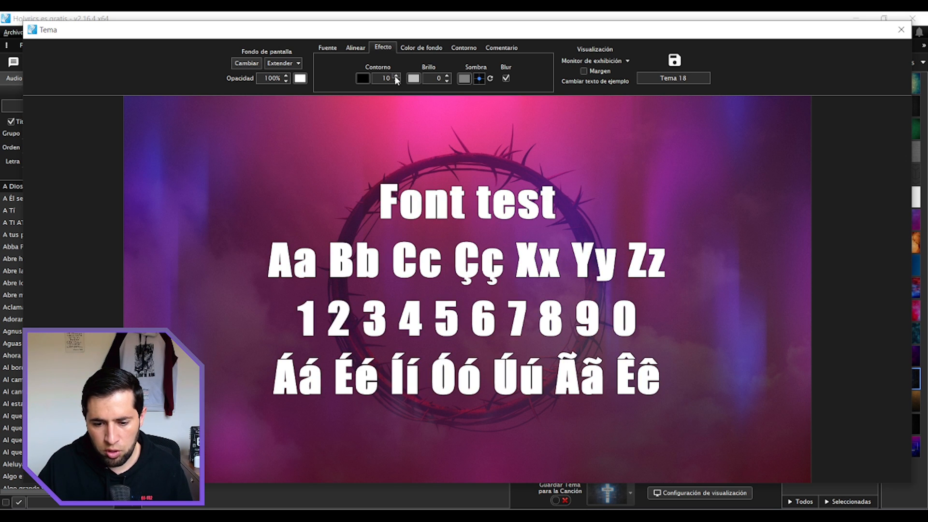
Set the colour of the theme text's shadow to bright green 6EFF00
{"action": "left_click", "coordinate": [464, 79]}
{"action": "left_click", "coordinate": [527, 290]}
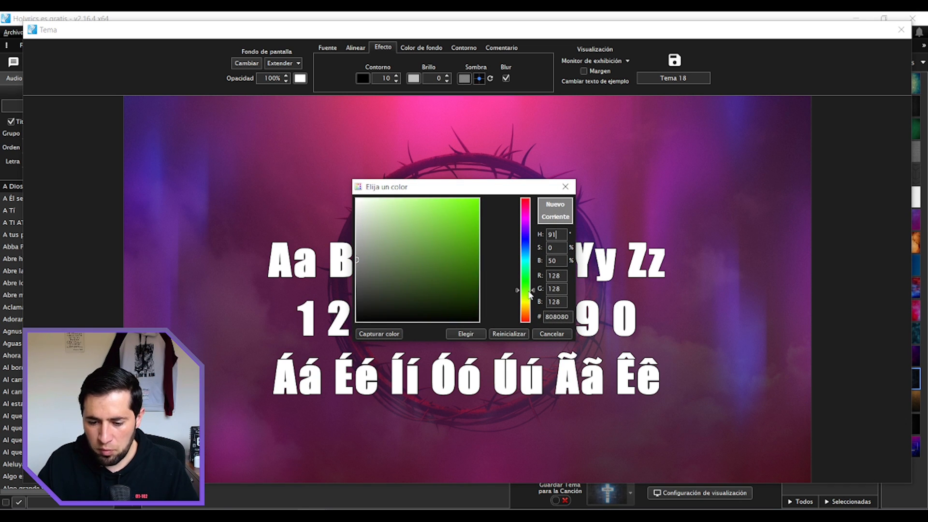
{"action": "left_click_drag", "start_coordinate": [456, 269], "coordinate": [481, 198]}
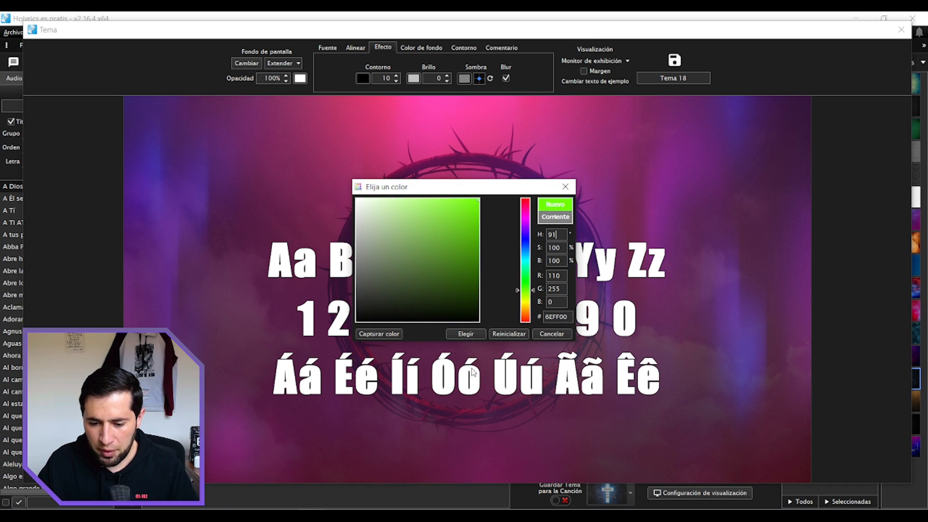
{"action": "left_click", "coordinate": [464, 334]}
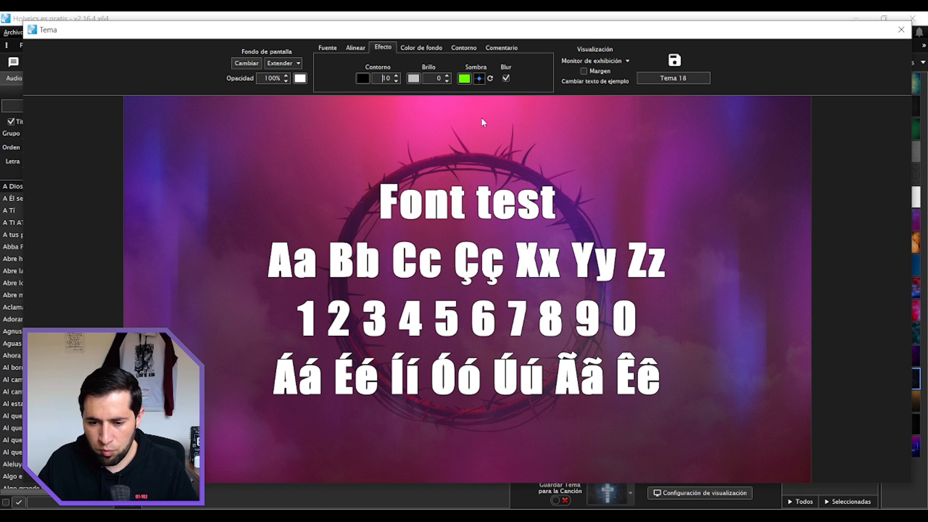
Try different shadow offsets on the theme text, and leave the shadow slightly below and to the right of the letters
{"action": "left_click", "coordinate": [479, 81]}
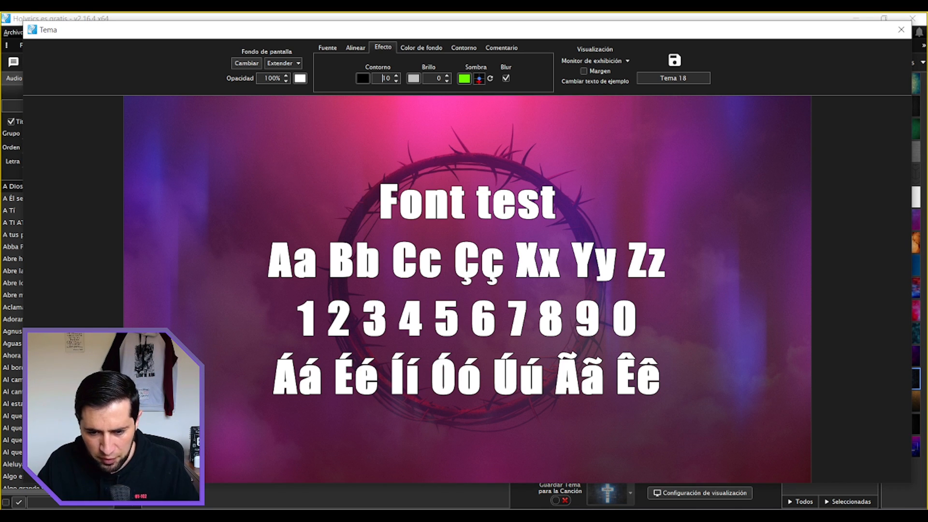
{"action": "left_click_drag", "start_coordinate": [479, 80], "coordinate": [505, 130]}
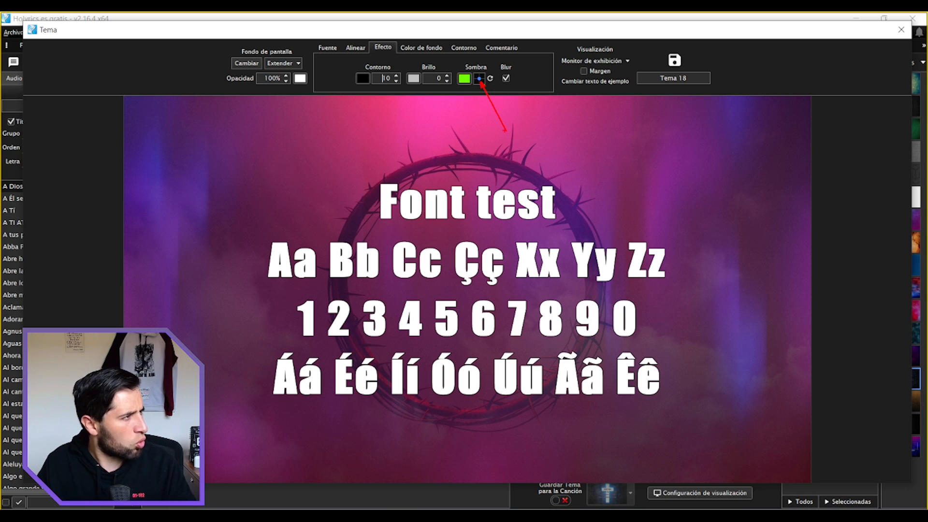
{"action": "key", "text": "Escape"}
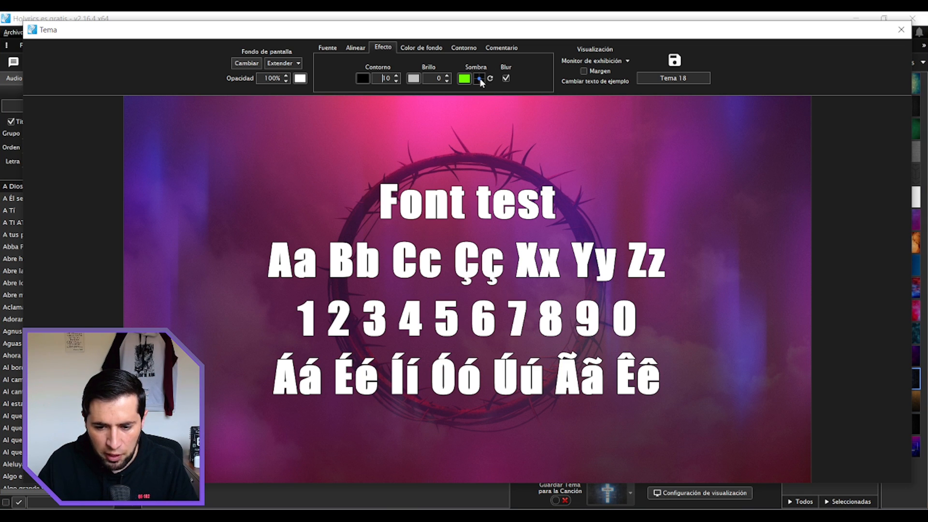
{"action": "left_click", "coordinate": [482, 80]}
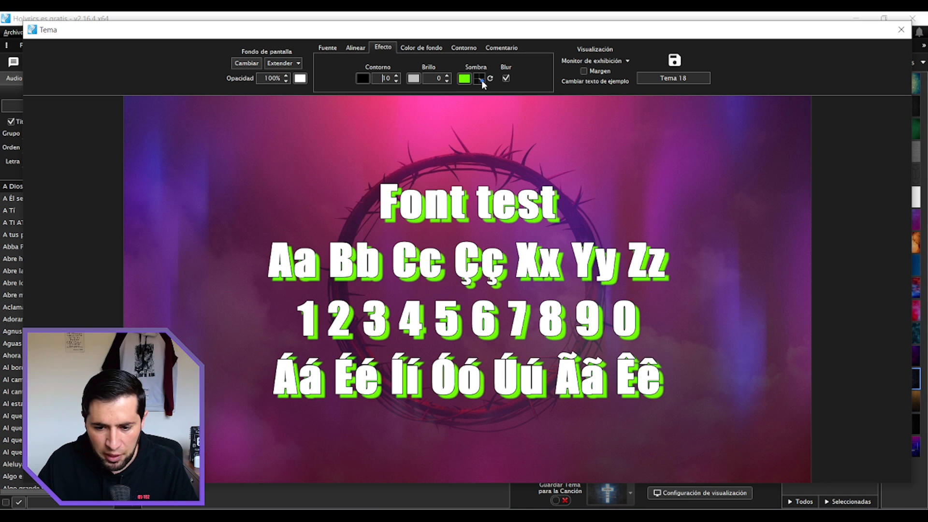
{"action": "left_click_drag", "start_coordinate": [482, 85], "coordinate": [474, 81]}
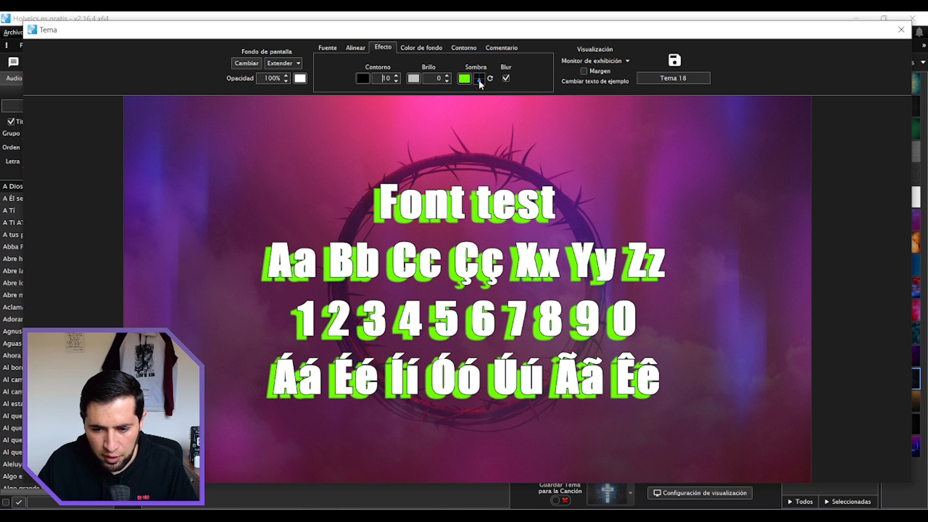
{"action": "left_click_drag", "start_coordinate": [479, 80], "coordinate": [480, 80]}
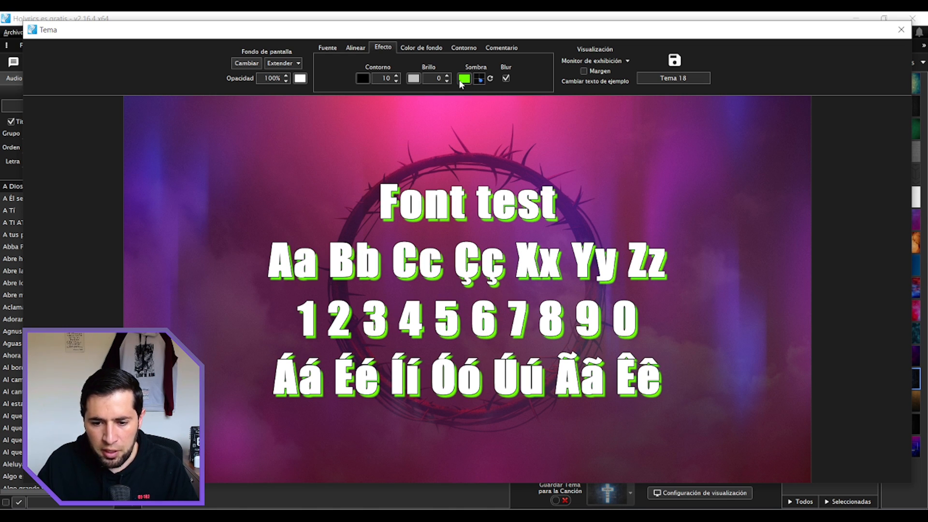
Change the theme text's shadow colour to black
{"action": "left_click", "coordinate": [464, 78]}
{"action": "mouse_move", "coordinate": [358, 278]}
{"action": "left_mouse_down"}
{"action": "mouse_move", "coordinate": [357, 259]}
{"action": "mouse_move", "coordinate": [347, 324]}
{"action": "left_mouse_up"}
{"action": "left_click", "coordinate": [461, 334]}
{"action": "left_click", "coordinate": [463, 78]}
{"action": "left_click", "coordinate": [460, 334]}
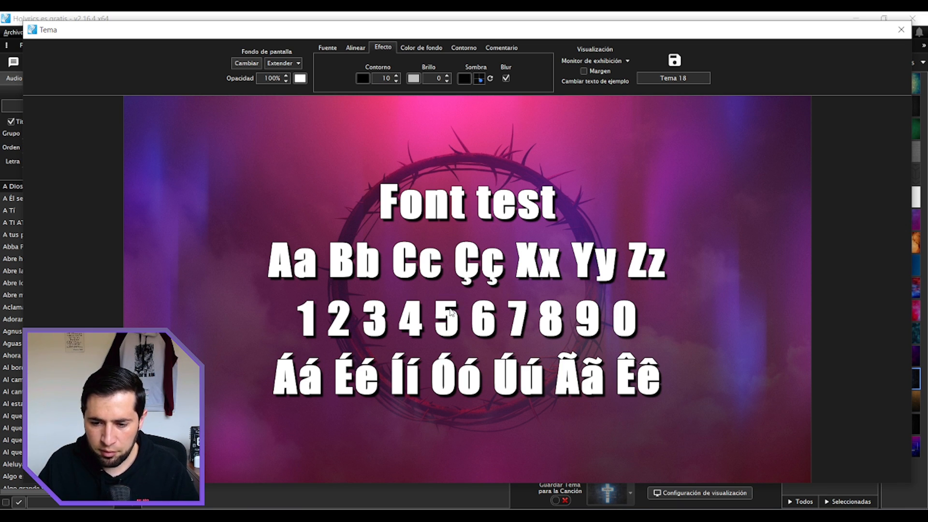
Try a semi-transparent bright blue background box behind the theme text, and switch it off again
{"action": "left_click", "coordinate": [420, 50]}
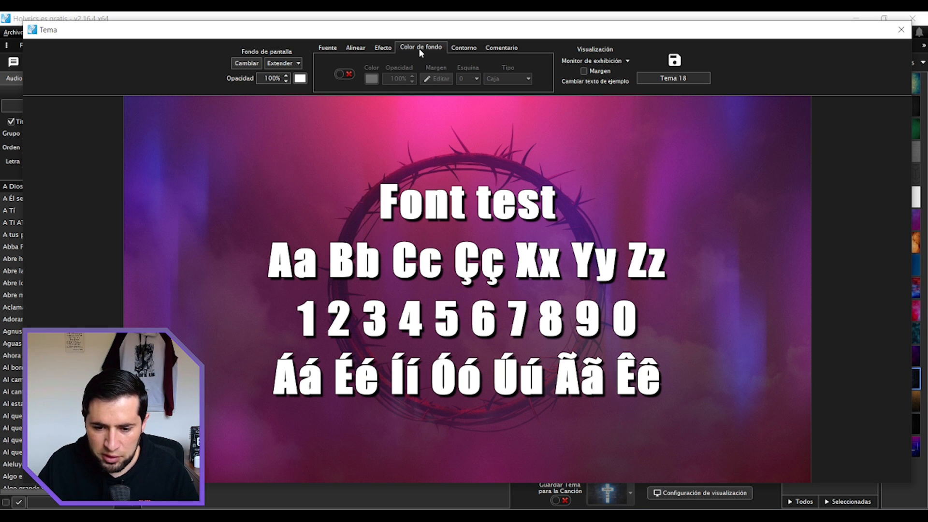
{"action": "left_click", "coordinate": [344, 75]}
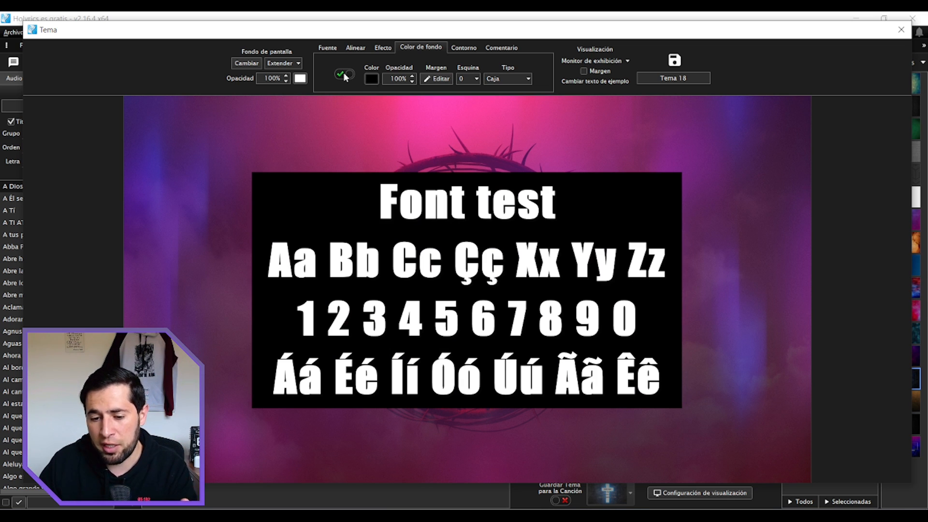
{"action": "left_click", "coordinate": [371, 78]}
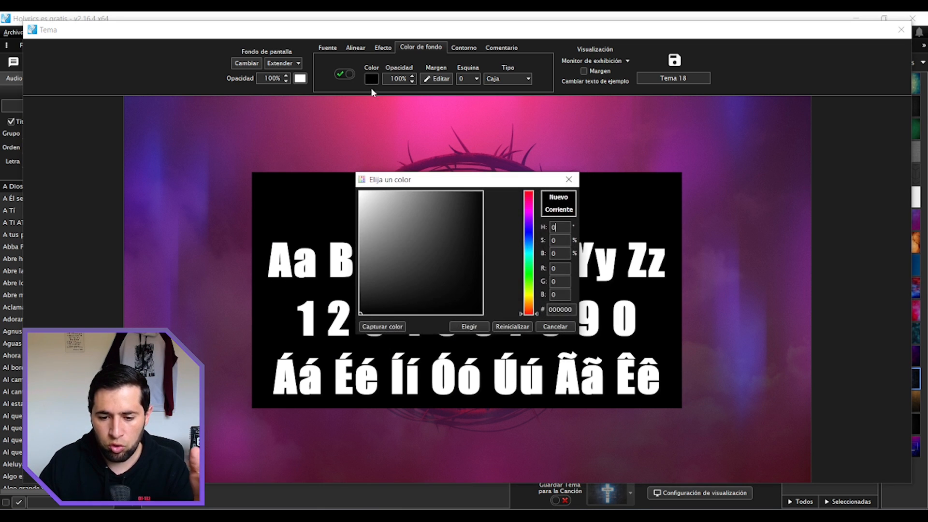
{"action": "left_click_drag", "start_coordinate": [530, 247], "coordinate": [530, 235]}
{"action": "left_click_drag", "start_coordinate": [445, 211], "coordinate": [488, 188]}
{"action": "left_click", "coordinate": [477, 327]}
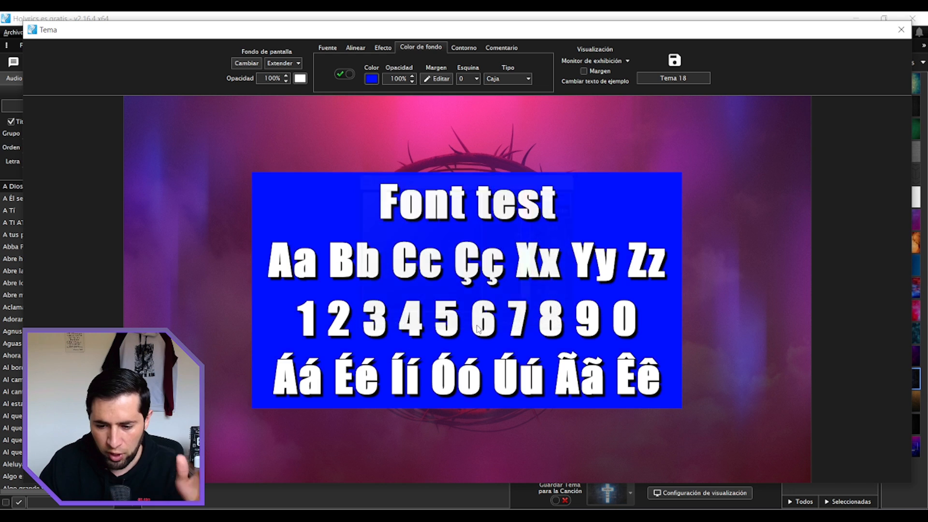
{"action": "left_click", "coordinate": [412, 82]}
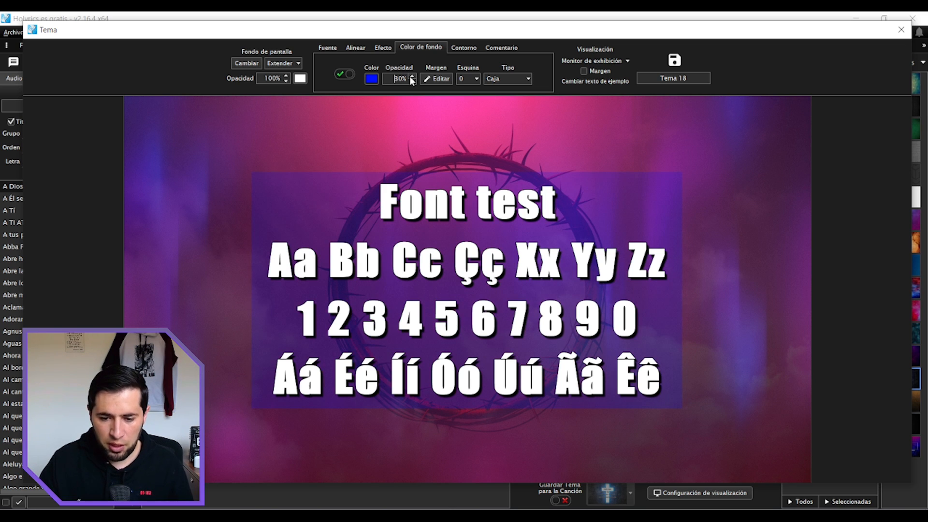
{"action": "left_click", "coordinate": [342, 76]}
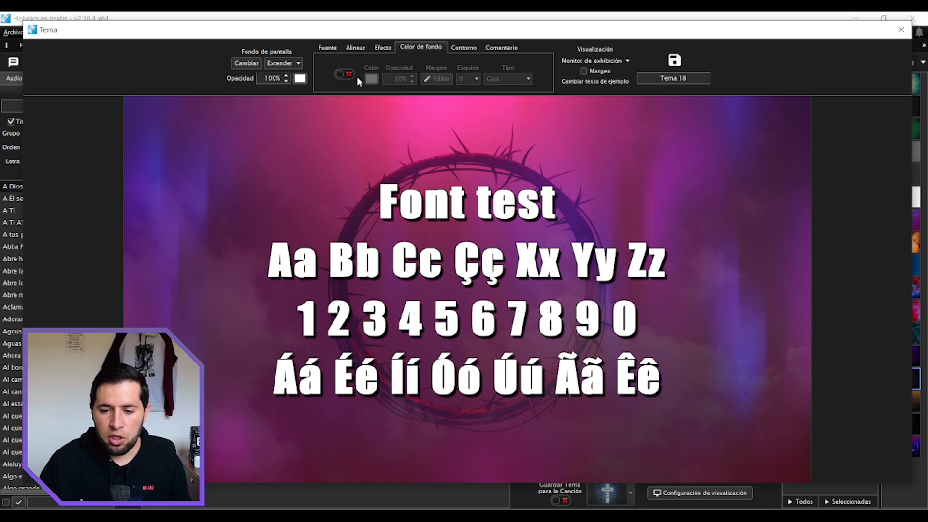
{"action": "left_click", "coordinate": [328, 48]}
{"action": "left_click", "coordinate": [353, 49]}
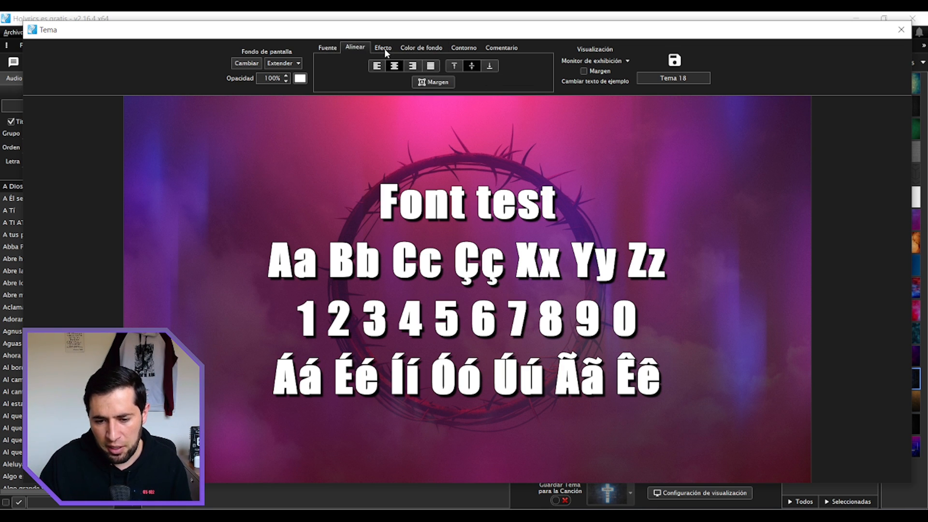
{"action": "left_click", "coordinate": [384, 48]}
{"action": "left_click", "coordinate": [427, 50]}
{"action": "left_click", "coordinate": [467, 47]}
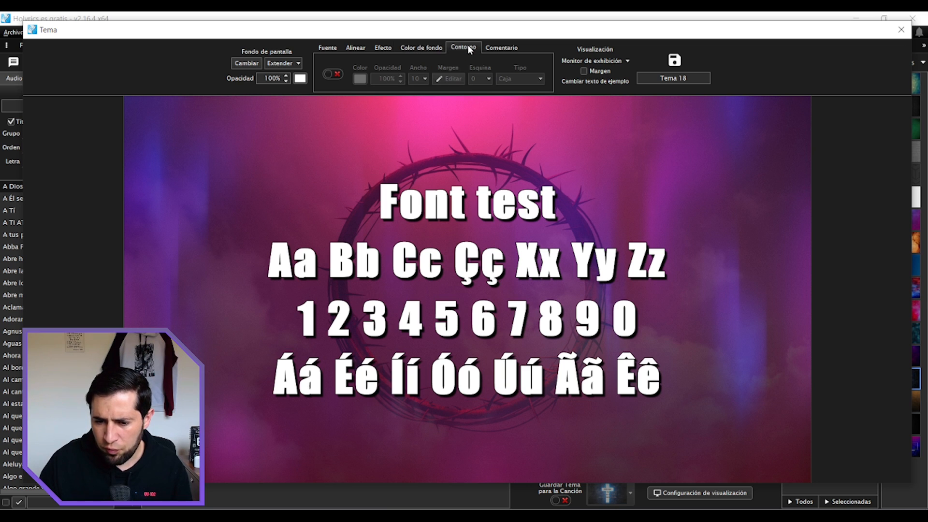
Set the colour of the theme's comment text to a strong yellow with hue 49
{"action": "left_click", "coordinate": [499, 49]}
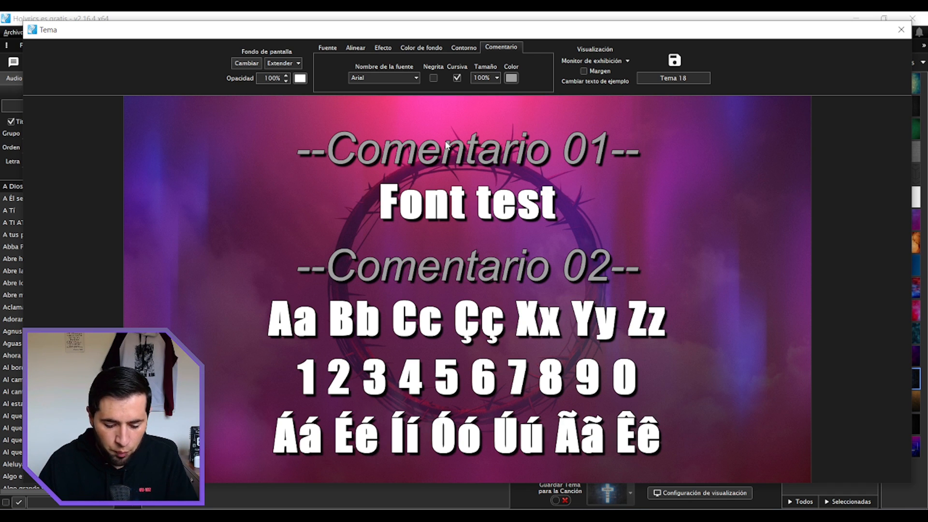
{"action": "left_click_drag", "start_coordinate": [272, 112], "coordinate": [680, 179]}
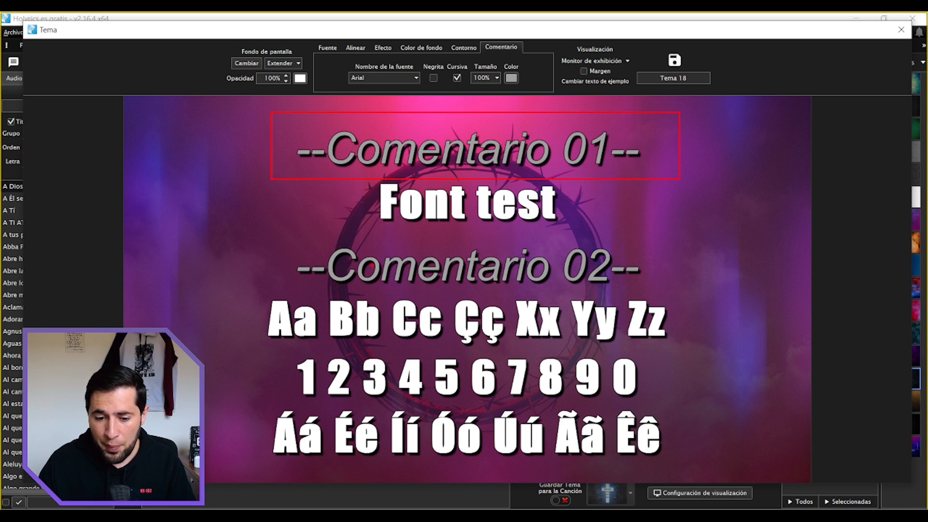
{"action": "left_click_drag", "start_coordinate": [273, 232], "coordinate": [705, 291]}
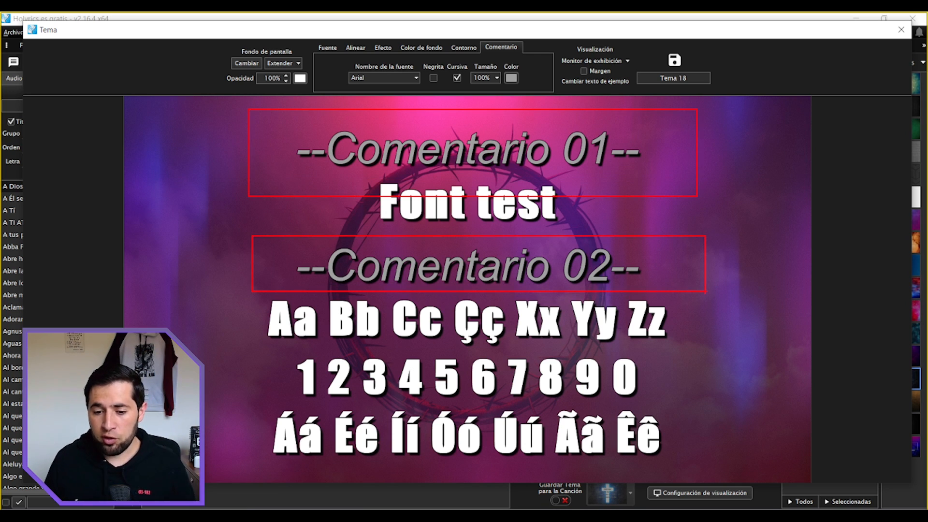
{"action": "key", "text": "Escape"}
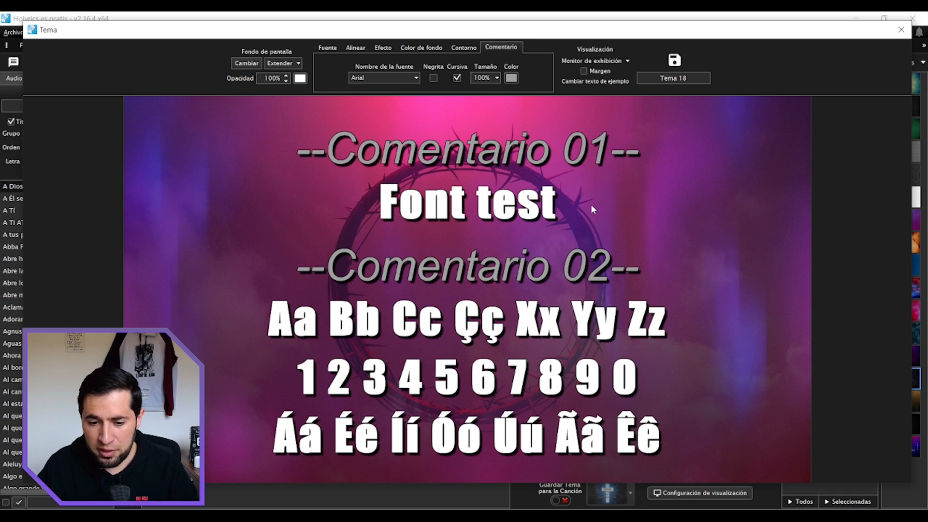
{"action": "left_click", "coordinate": [515, 77]}
{"action": "left_click", "coordinate": [513, 297]}
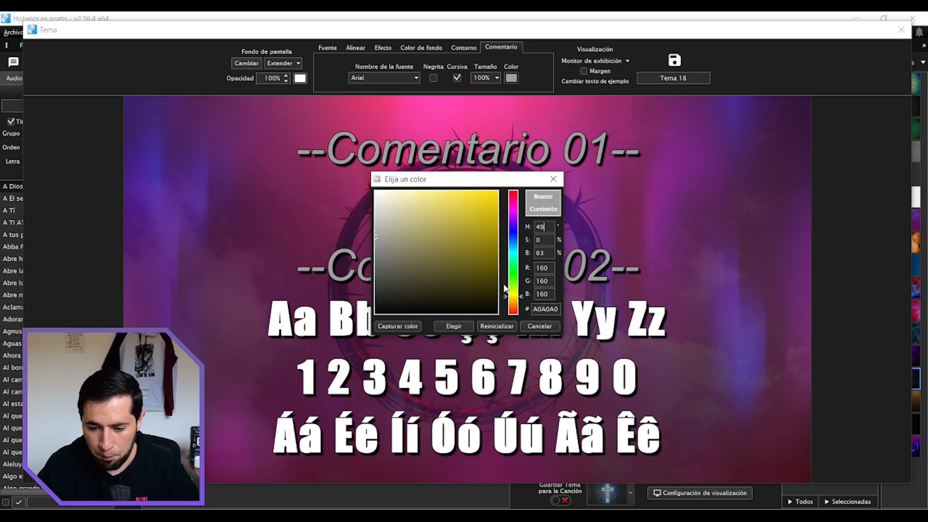
{"action": "left_click", "coordinate": [491, 197]}
{"action": "left_click", "coordinate": [463, 326]}
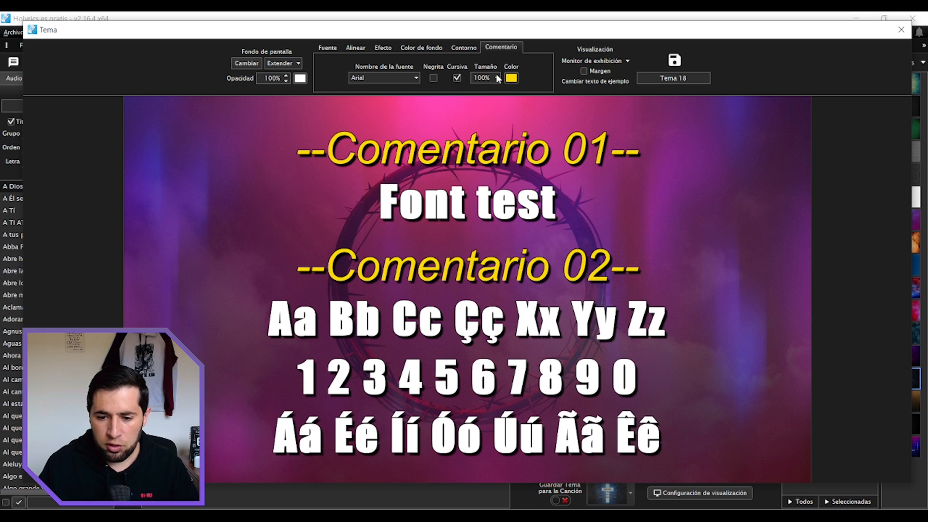
Name the theme "Letra Cancion_1" and save it
{"action": "left_click", "coordinate": [328, 48]}
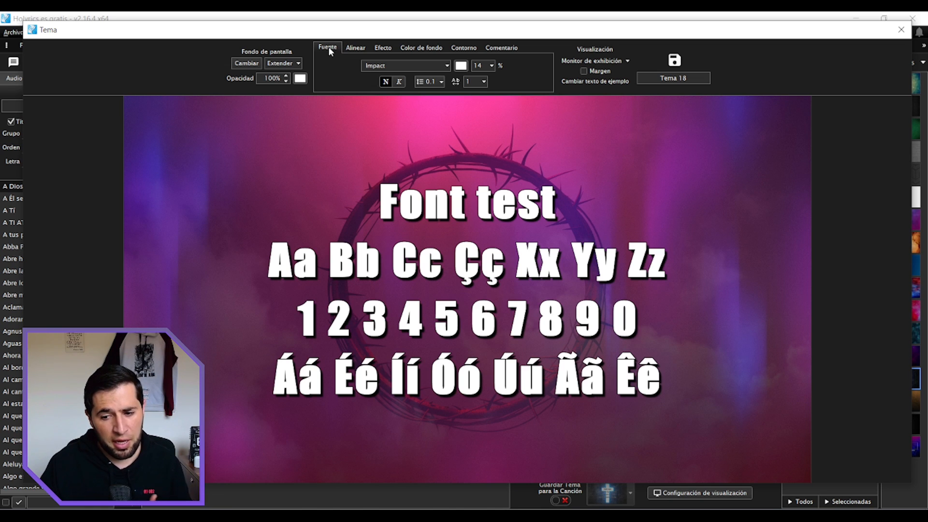
{"action": "left_click_drag", "start_coordinate": [687, 83], "coordinate": [658, 76]}
{"action": "type", "text": "Letra Cancion"}
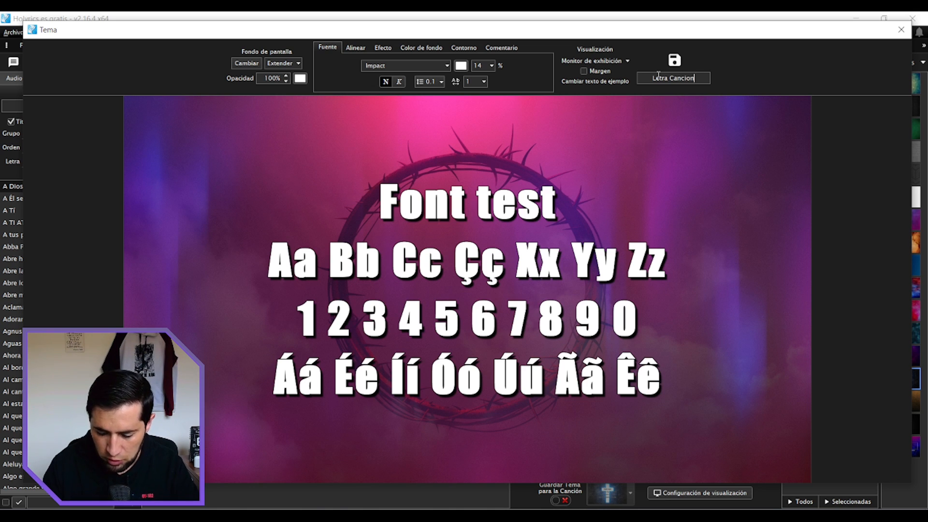
{"action": "type", "text": "_1"}
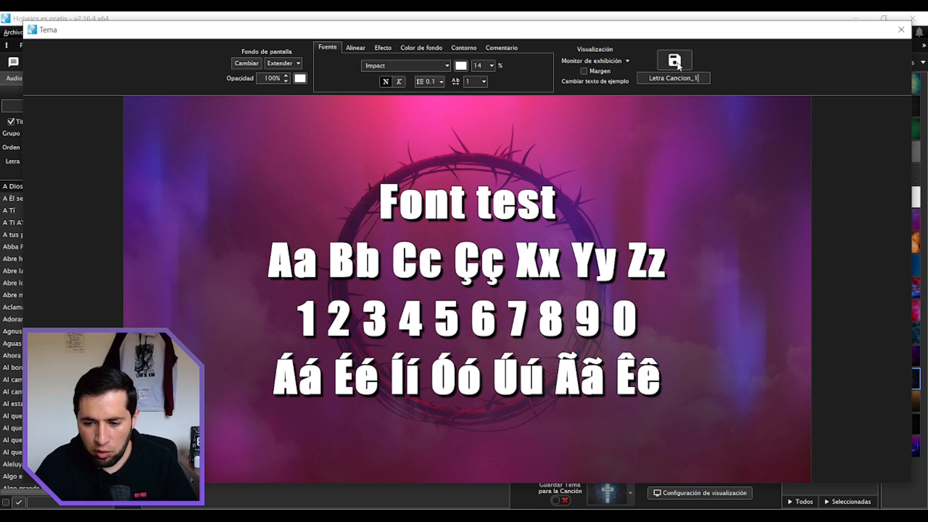
{"action": "left_click", "coordinate": [675, 62]}
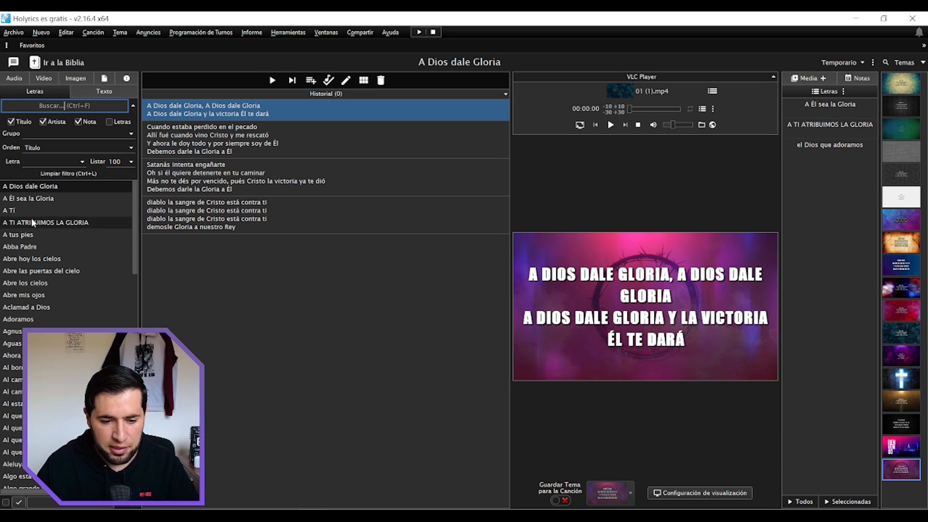
Preview the new theme on the songs from "A Dios dale Gloria" through "Abre hoy los cielos"
{"action": "left_click", "coordinate": [47, 198]}
{"action": "left_click", "coordinate": [47, 187]}
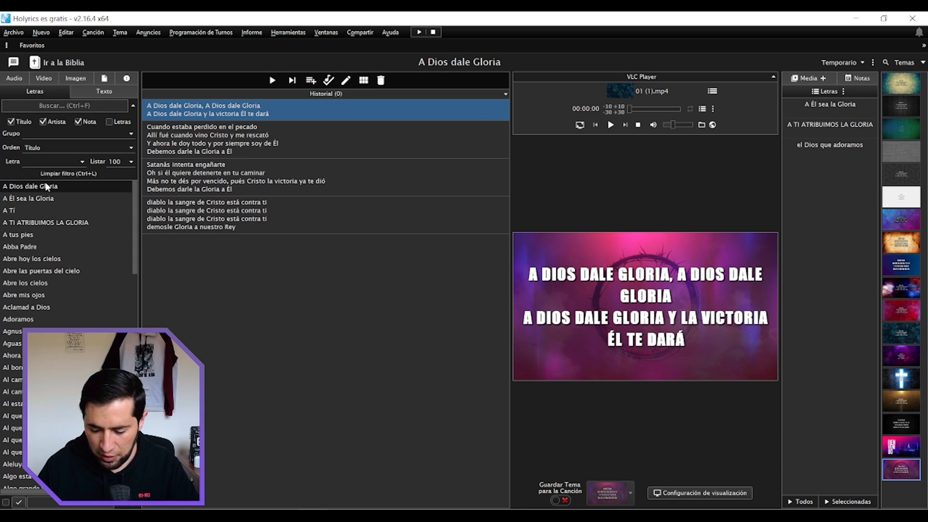
{"action": "key", "text": "Down"}
{"action": "key", "text": "Down"}
{"action": "key", "text": "Down"}
{"action": "key", "text": "Down"}
{"action": "key", "text": "Down"}
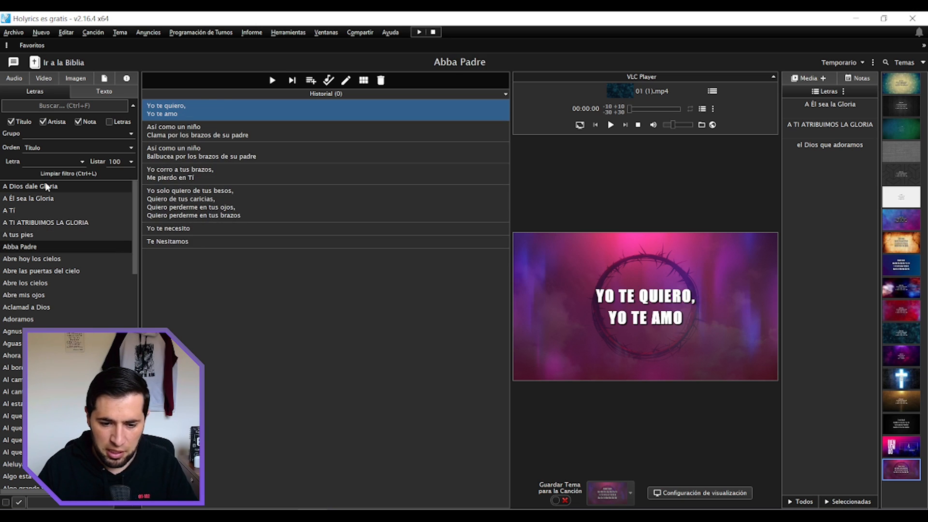
{"action": "key", "text": "Down"}
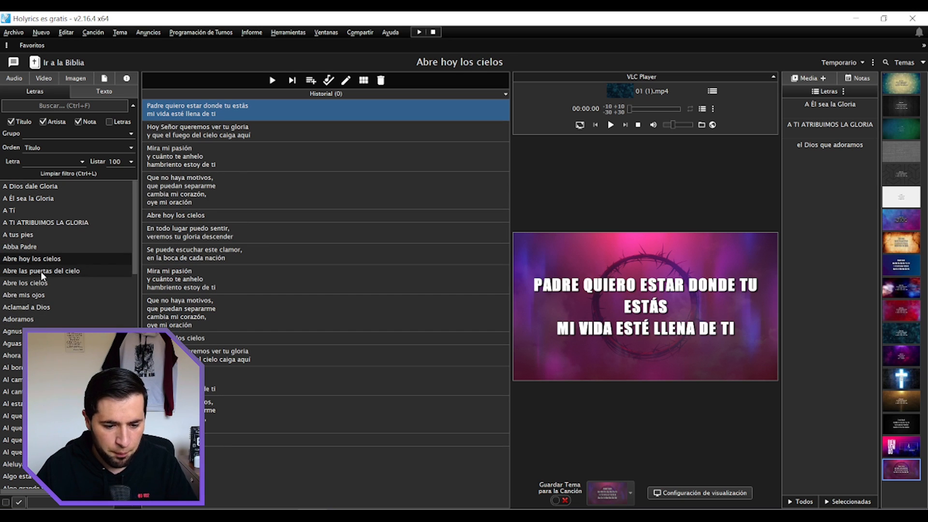
Open the song "Abre hoy los cielos" for editing and browse the available image, video and theme backgrounds
{"action": "left_click", "coordinate": [345, 82]}
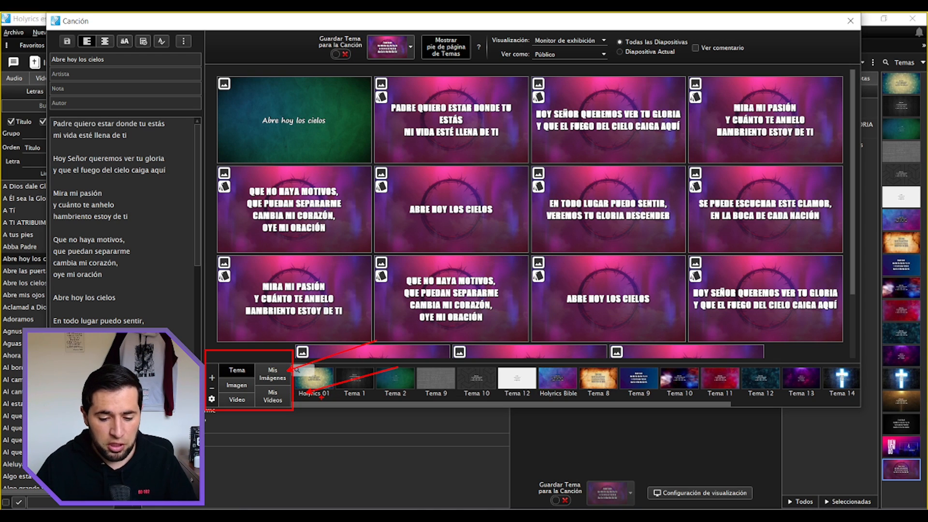
{"action": "left_click", "coordinate": [443, 51]}
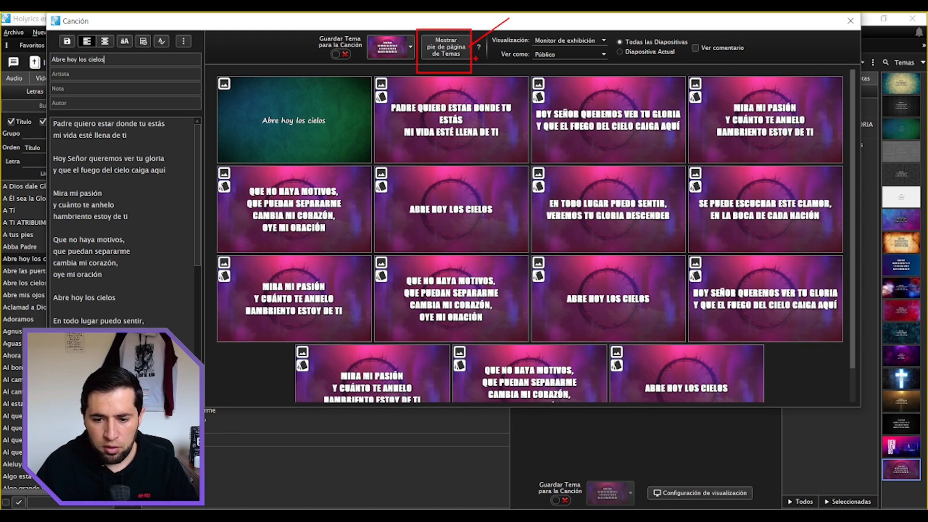
{"action": "left_click", "coordinate": [460, 51]}
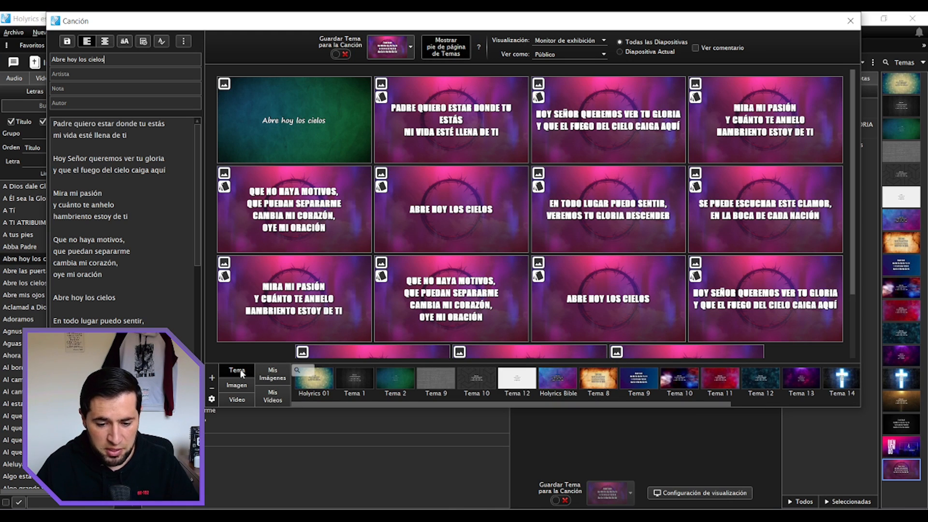
{"action": "left_click", "coordinate": [269, 375]}
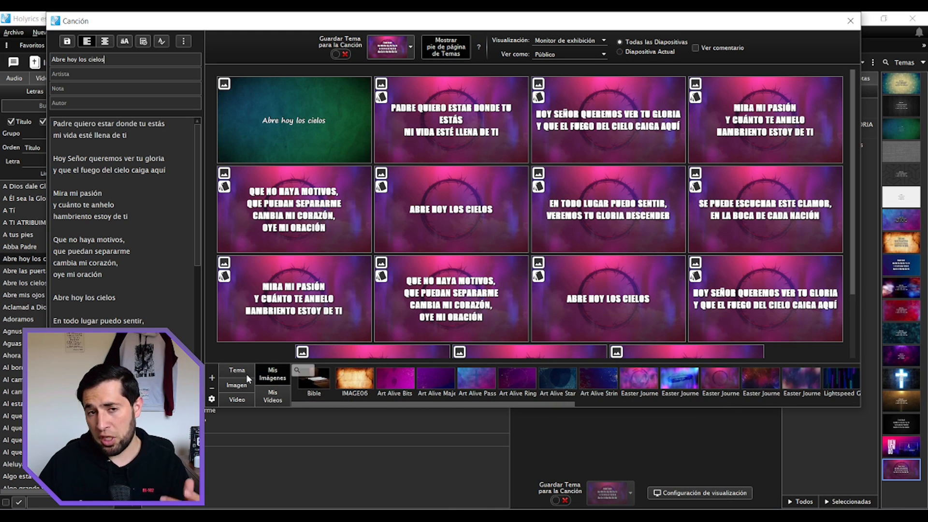
{"action": "left_click", "coordinate": [239, 399]}
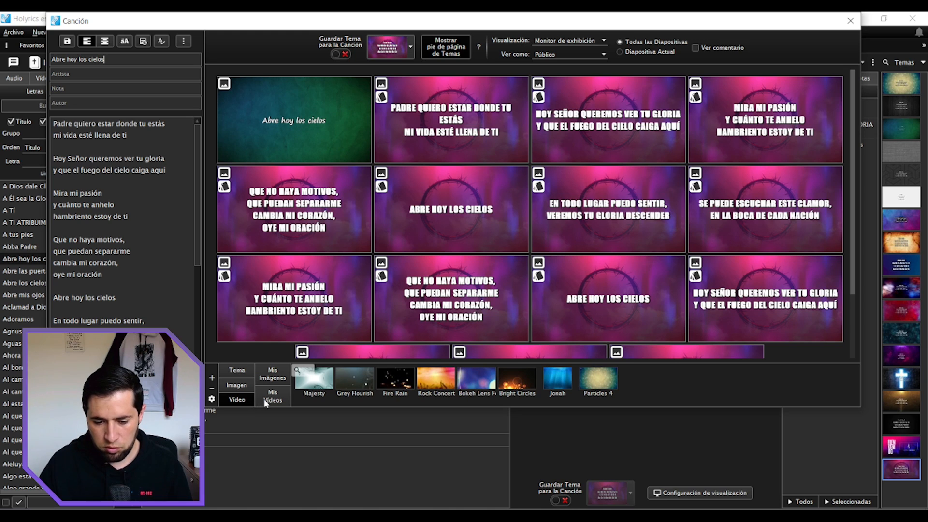
{"action": "left_click", "coordinate": [240, 369]}
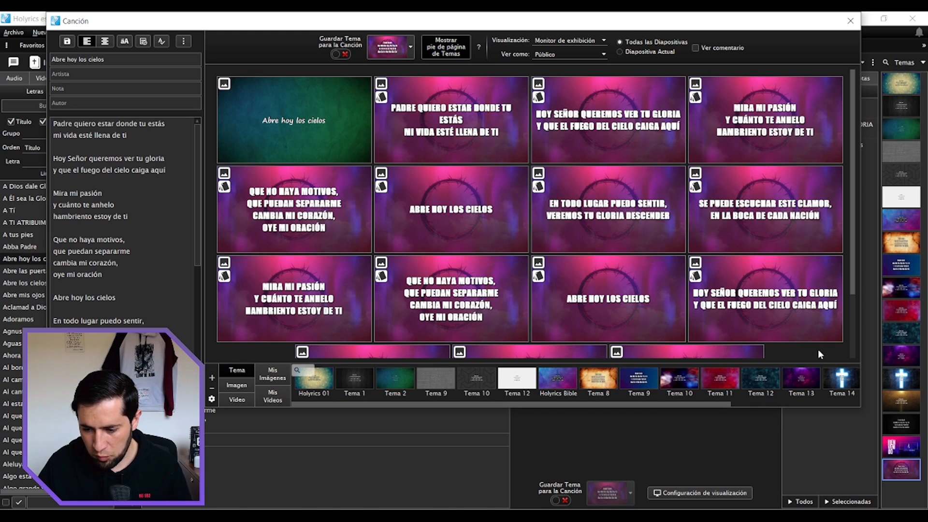
Enlarge the song editor and apply the theme "Letra Cancion_1" to every slide of the song, including the title slide
{"action": "left_click_drag", "start_coordinate": [807, 407], "coordinate": [811, 475]}
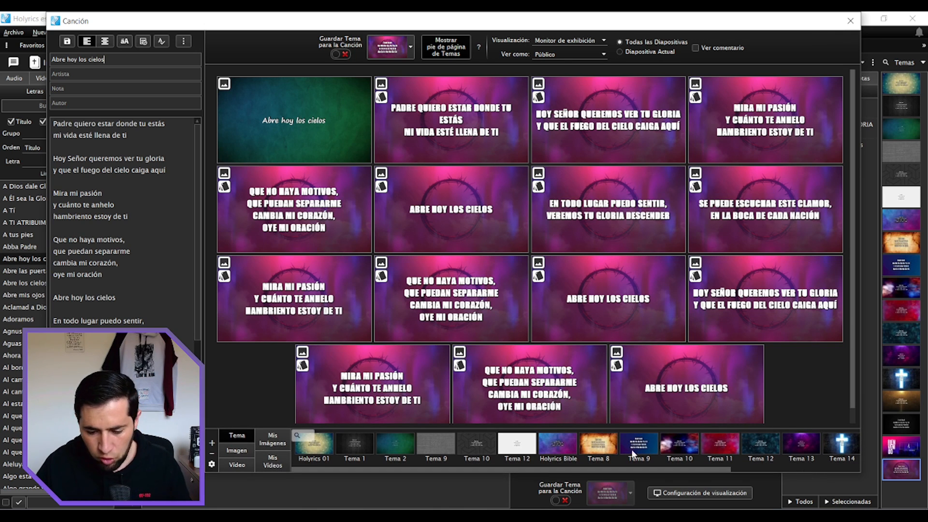
{"action": "left_click_drag", "start_coordinate": [570, 470], "coordinate": [797, 472]}
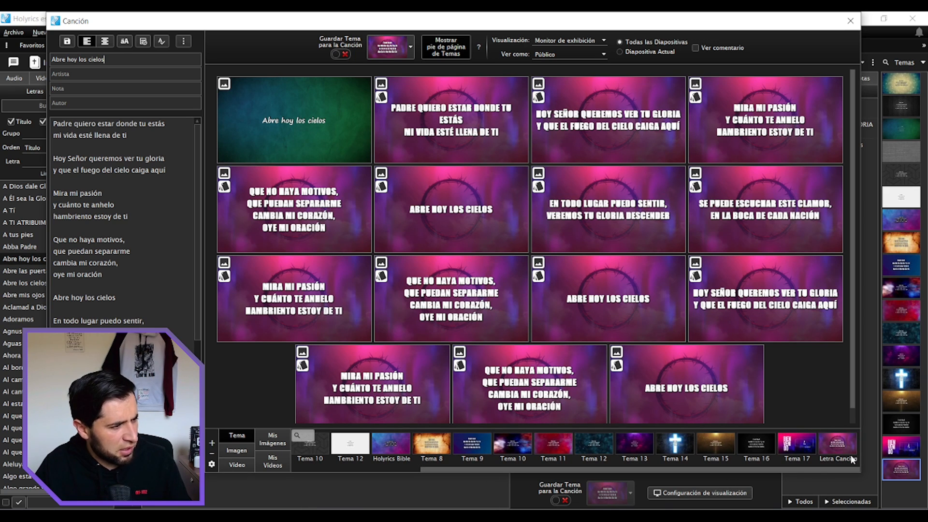
{"action": "left_click", "coordinate": [411, 47]}
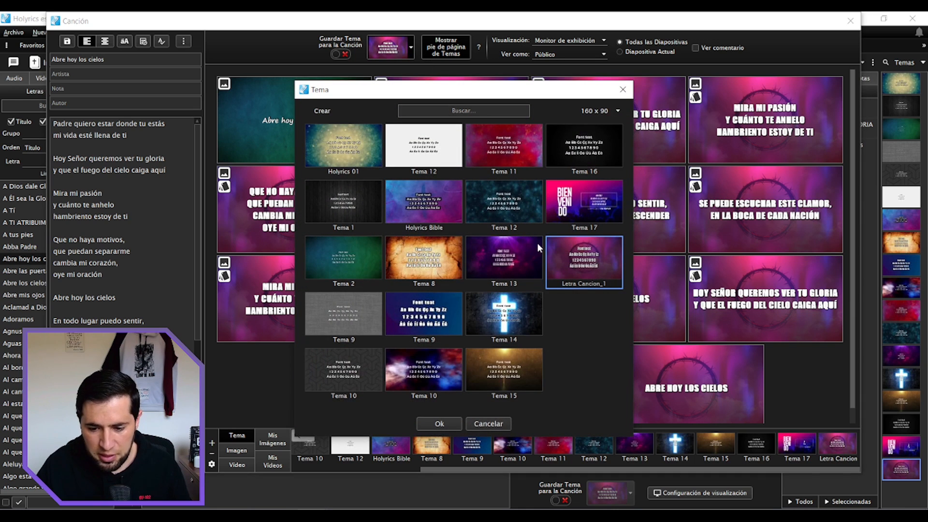
{"action": "double_click", "coordinate": [574, 261]}
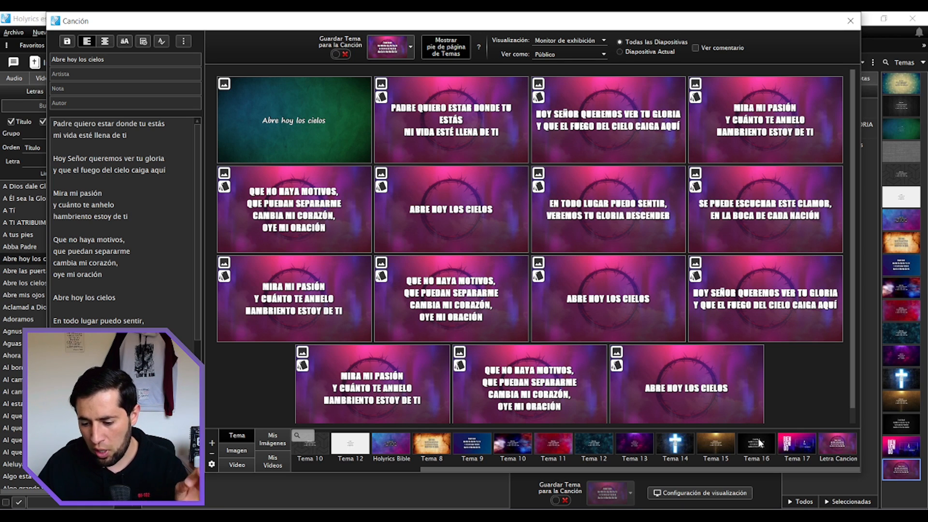
{"action": "left_click_drag", "start_coordinate": [837, 448], "coordinate": [360, 137]}
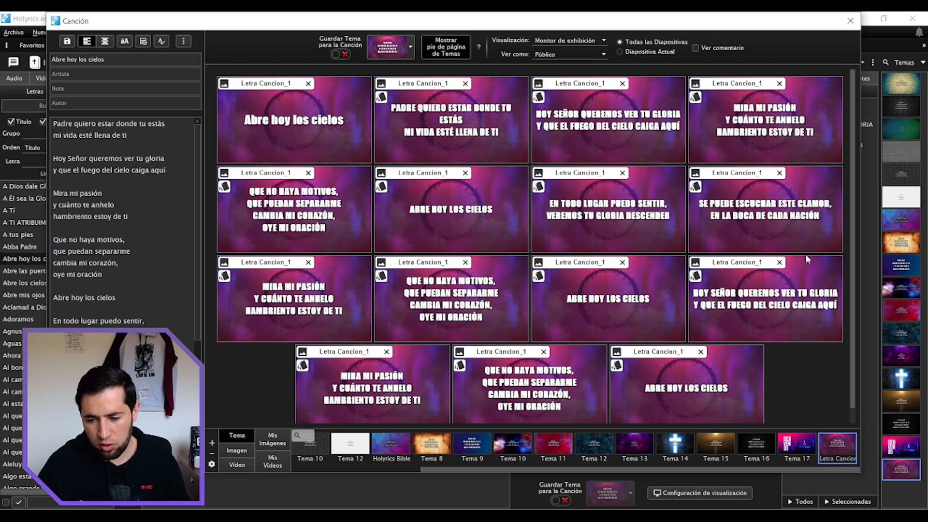
Turn on saving the theme with the song "Abre hoy los cielos" and save the song
{"action": "scroll", "coordinate": [853, 388], "scroll_direction": "down", "scroll_amount": 1}
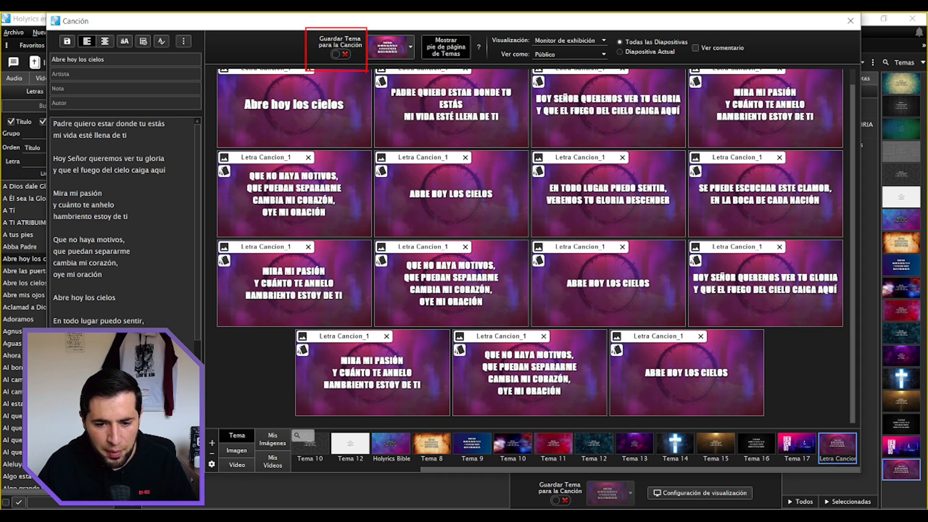
{"action": "left_click", "coordinate": [346, 55]}
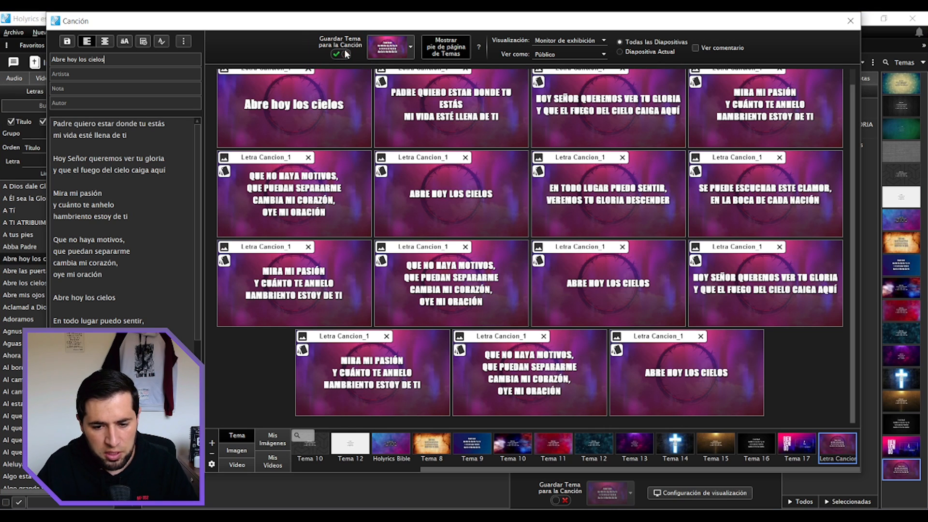
{"action": "left_click", "coordinate": [68, 41]}
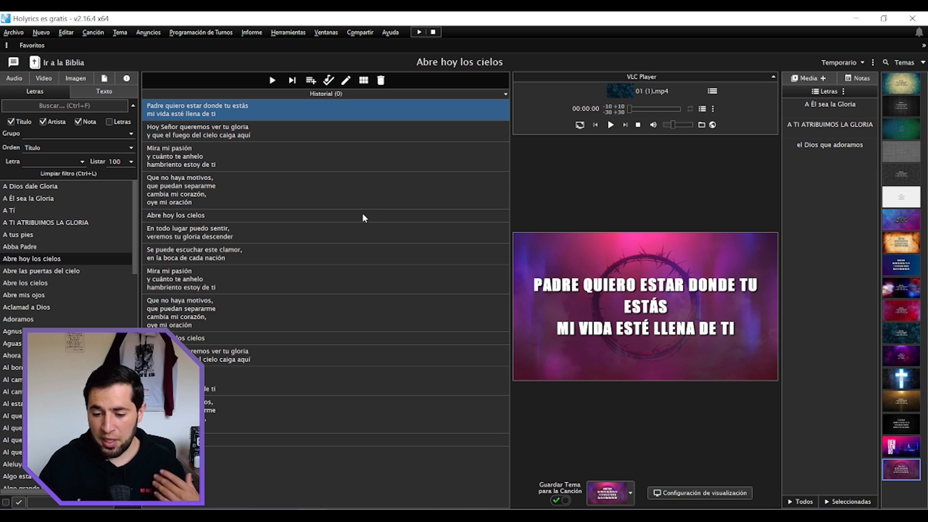
Present "Abre hoy los cielos" from its first verse, go back to the title slide, step forward through the verses and end the presentation
{"action": "left_click", "coordinate": [210, 113]}
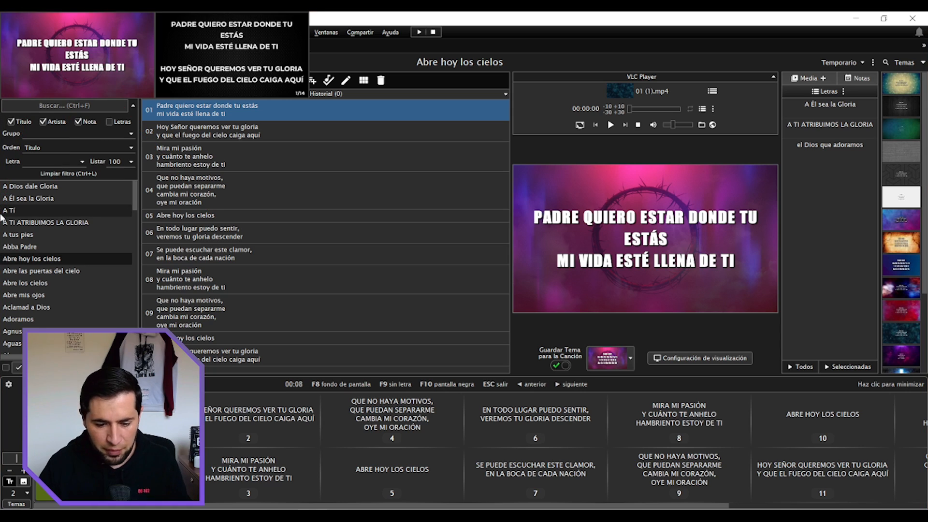
{"action": "key", "text": "Left"}
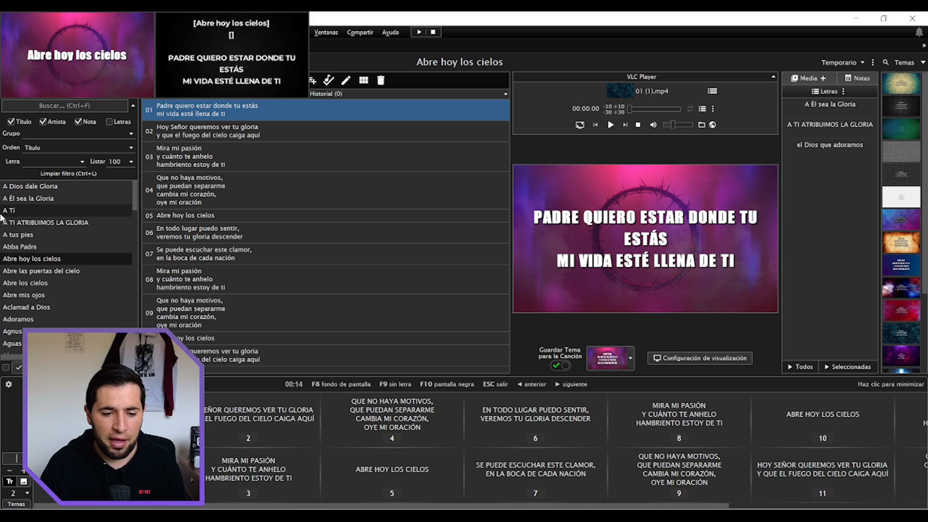
{"action": "key", "text": "Right"}
{"action": "key", "text": "Right"}
{"action": "key", "text": "Right"}
{"action": "key", "text": "Right"}
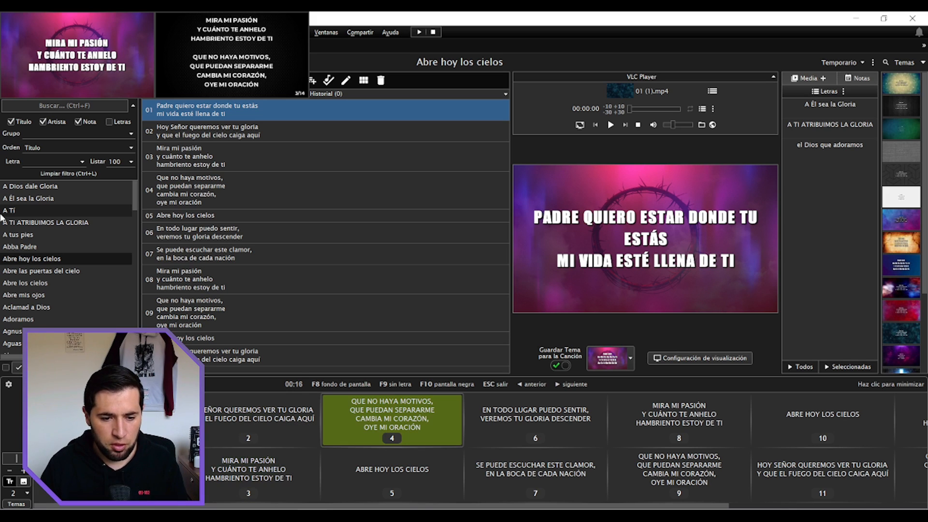
{"action": "key", "text": "Right"}
{"action": "key", "text": "Right"}
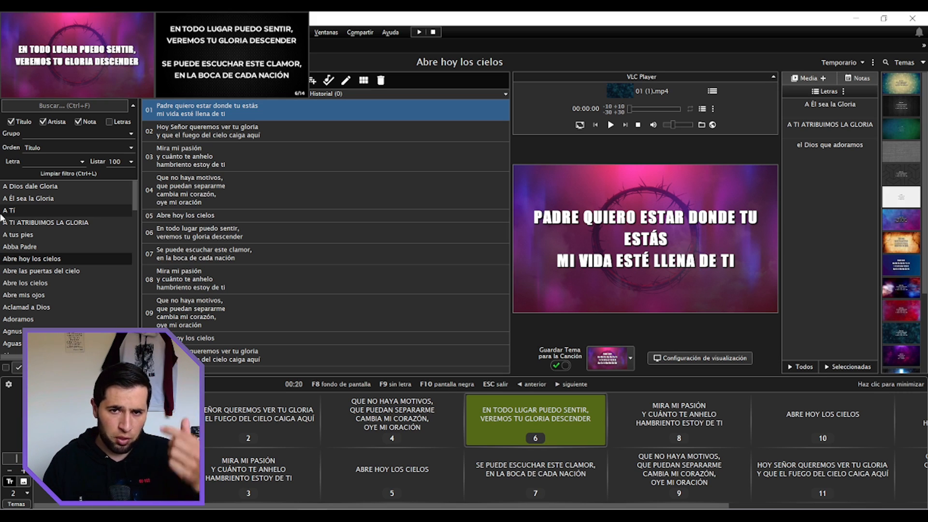
{"action": "key", "text": "Right"}
{"action": "key", "text": "Right"}
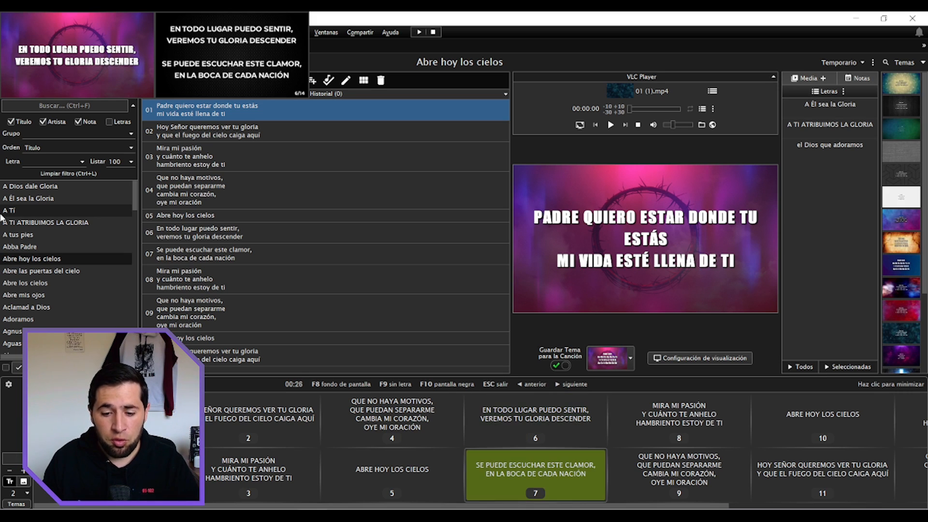
{"action": "key", "text": "Right"}
{"action": "key", "text": "Right"}
{"action": "key", "text": "Right"}
{"action": "key", "text": "Escape"}
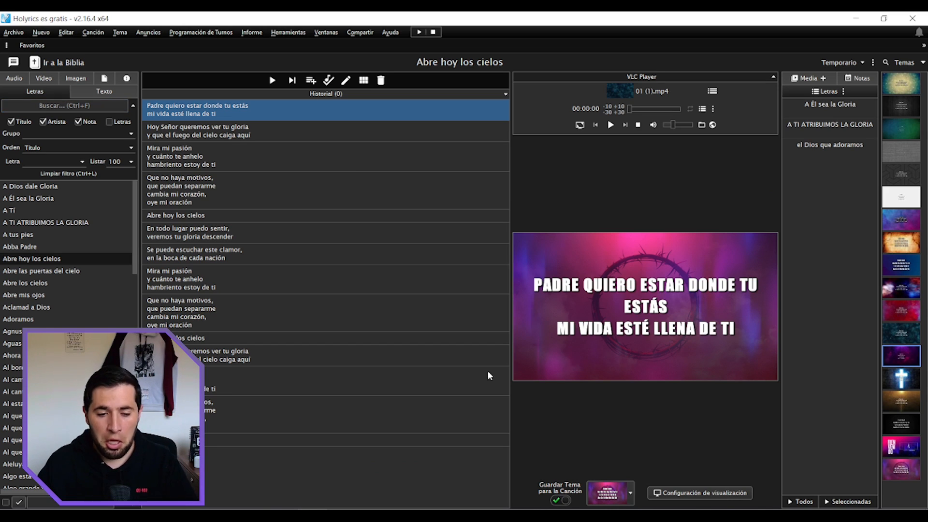
Create a new theme named "Letra Biblia" with the image "Art Alive Passion - 16x9" as its background
{"action": "left_click", "coordinate": [41, 33]}
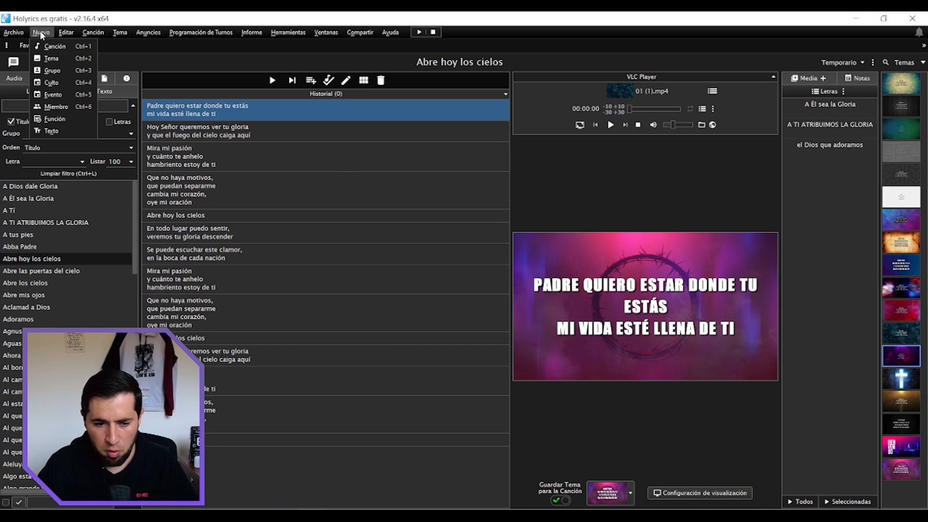
{"action": "left_click", "coordinate": [48, 58]}
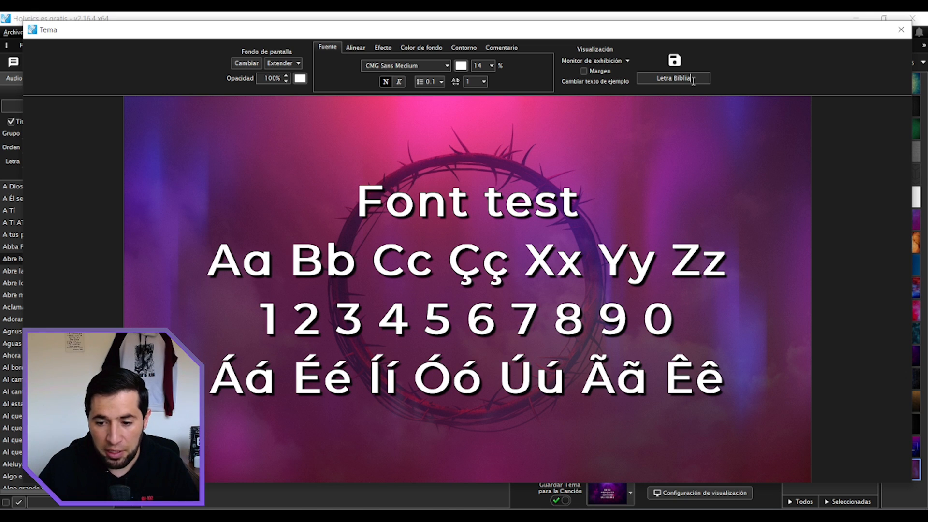
{"action": "left_click", "coordinate": [248, 63]}
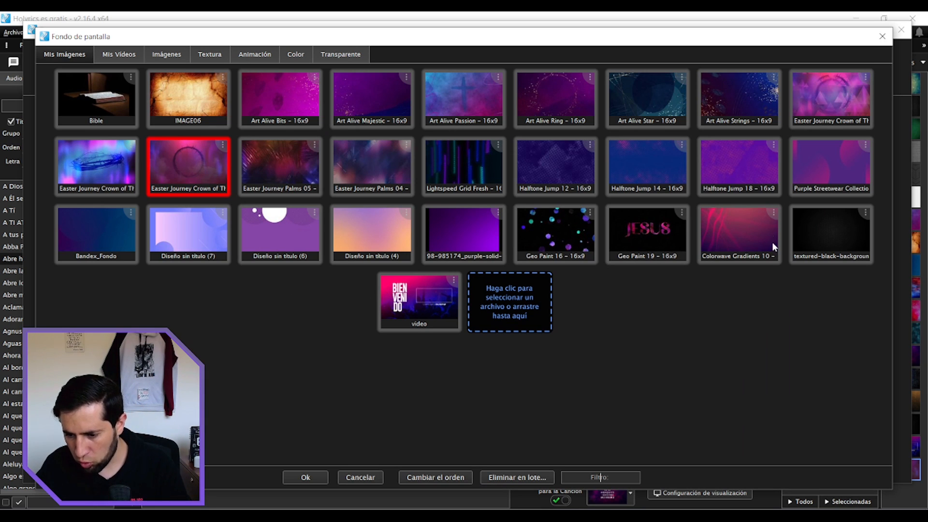
{"action": "left_click", "coordinate": [740, 172]}
{"action": "left_click", "coordinate": [477, 100]}
{"action": "key", "text": "Escape"}
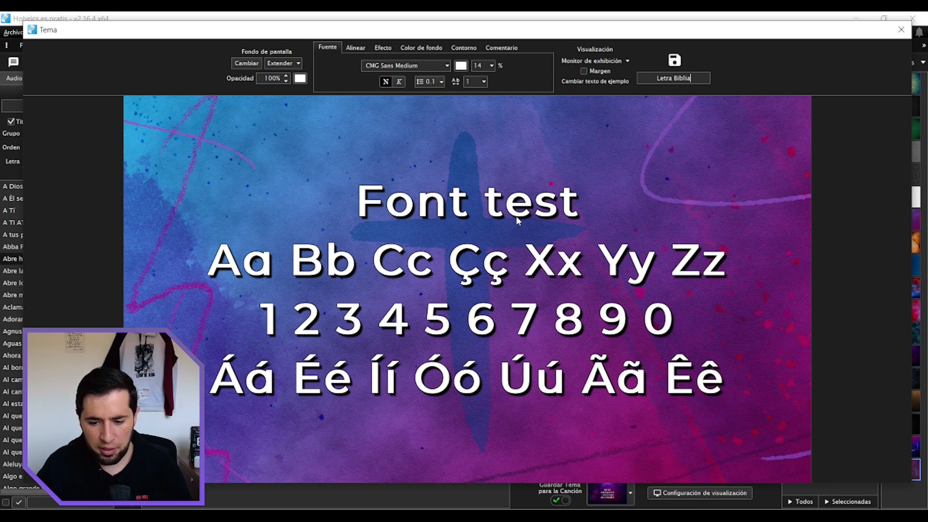
Try several fonts for the theme text, including Game Over and Colonna MT, and set it to Comic Kings
{"action": "left_click", "coordinate": [447, 69]}
{"action": "left_click", "coordinate": [447, 69]}
{"action": "left_click", "coordinate": [447, 69]}
{"action": "left_click", "coordinate": [446, 69]}
{"action": "left_click", "coordinate": [446, 68]}
{"action": "type", "text": "gam"}
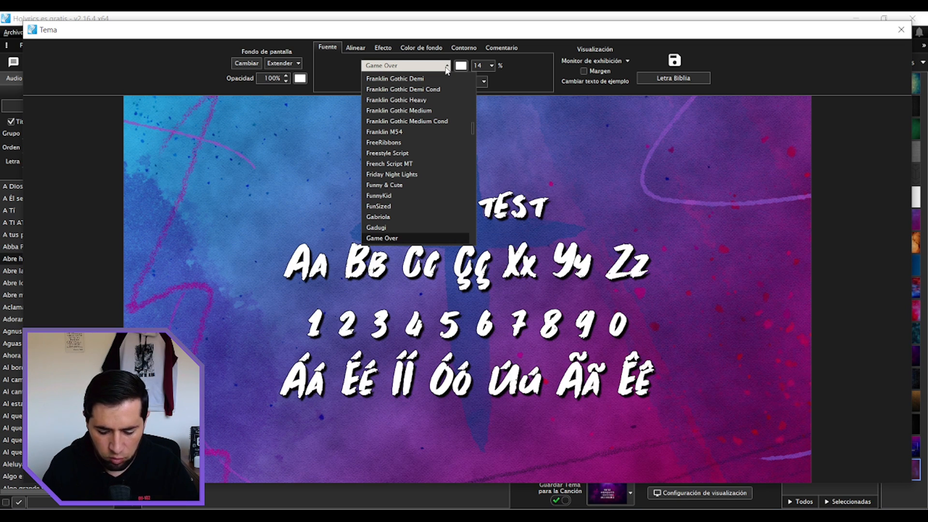
{"action": "type", "text": "com"}
{"action": "key", "text": "Up"}
{"action": "left_click", "coordinate": [448, 69]}
{"action": "left_click", "coordinate": [448, 69]}
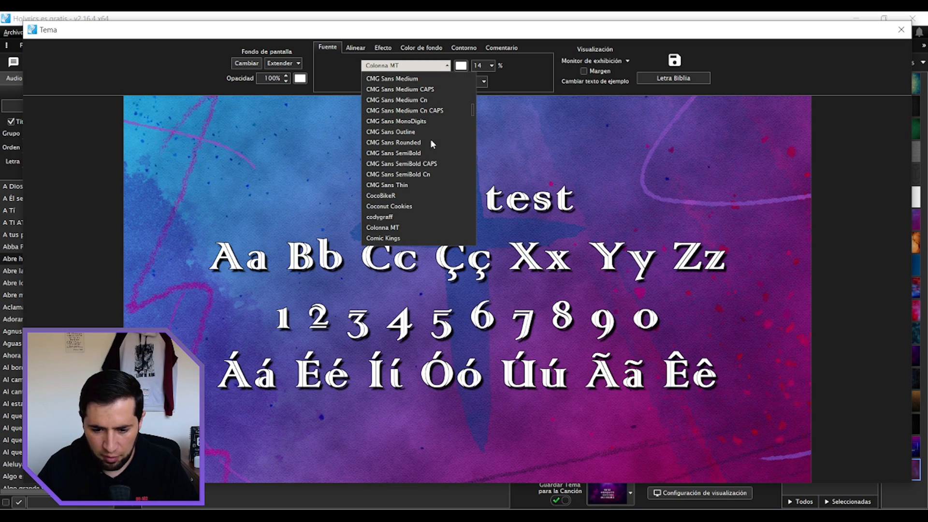
{"action": "key", "text": "Down"}
{"action": "left_click", "coordinate": [447, 69]}
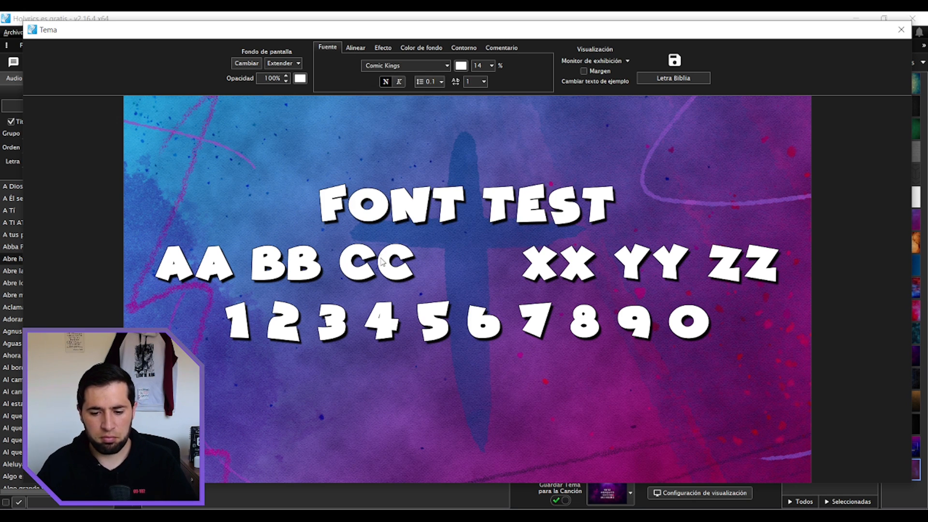
Review the alignment and effect options and set the theme's font size to 16%
{"action": "left_click", "coordinate": [355, 47]}
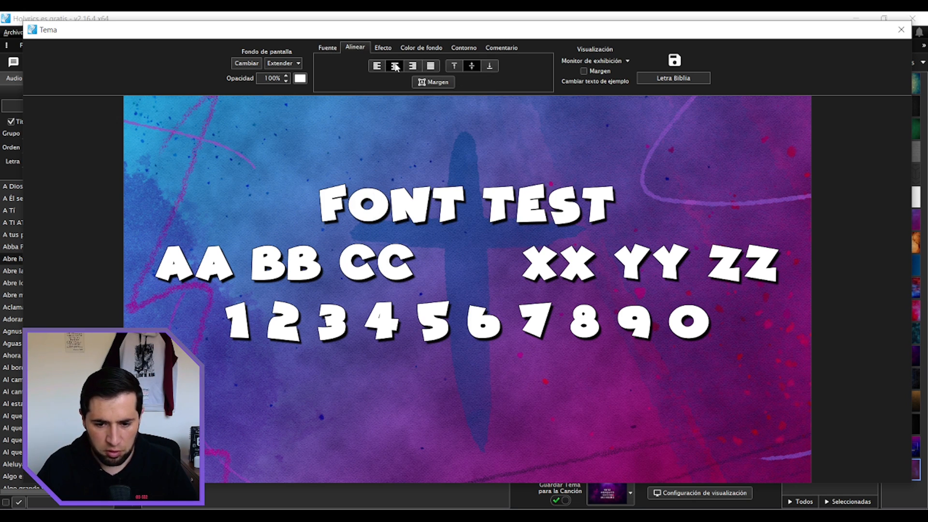
{"action": "left_click", "coordinate": [383, 48]}
{"action": "left_click", "coordinate": [327, 47]}
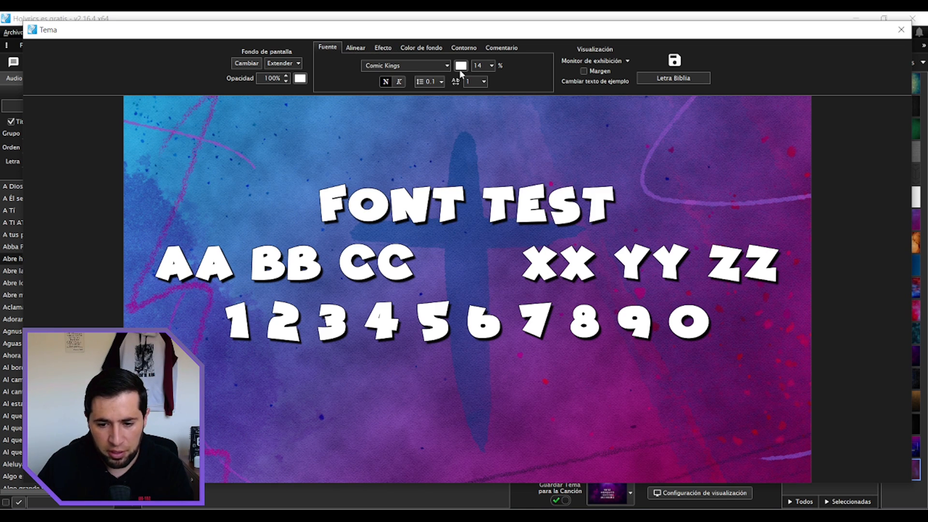
{"action": "left_click", "coordinate": [492, 66]}
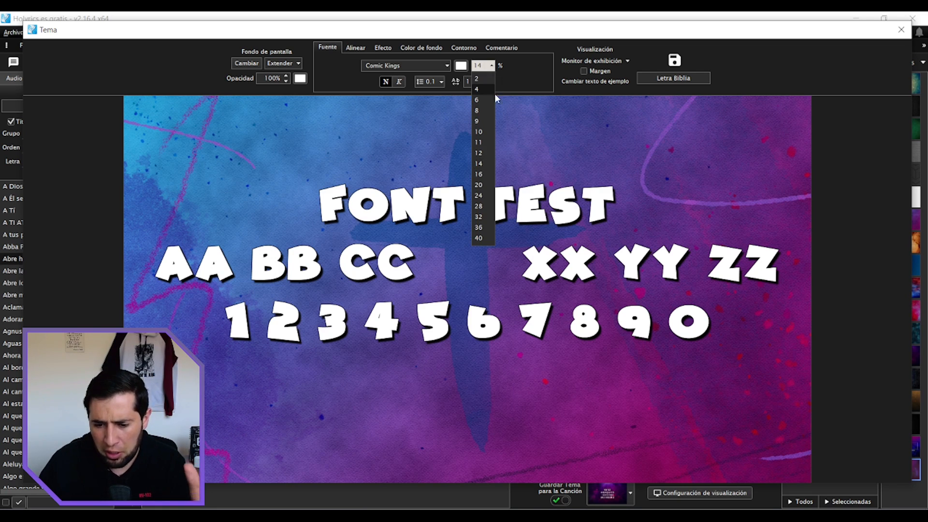
{"action": "left_click", "coordinate": [483, 174]}
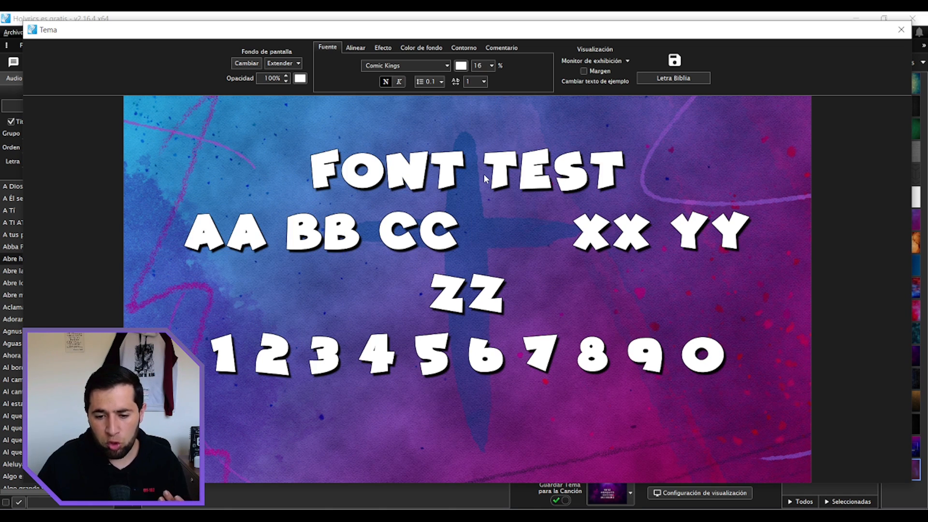
Check the text effect settings and set the theme text's vertical alignment to the top
{"action": "left_click", "coordinate": [358, 48]}
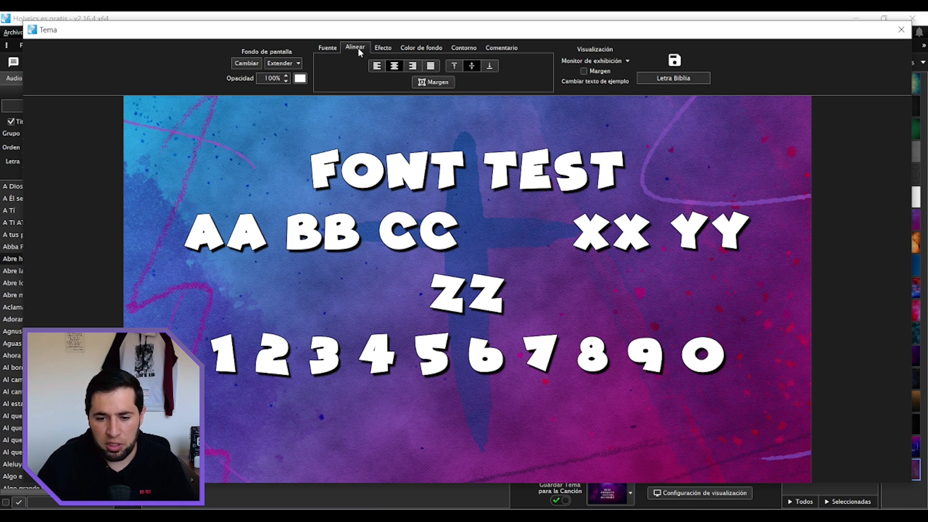
{"action": "left_click", "coordinate": [383, 48]}
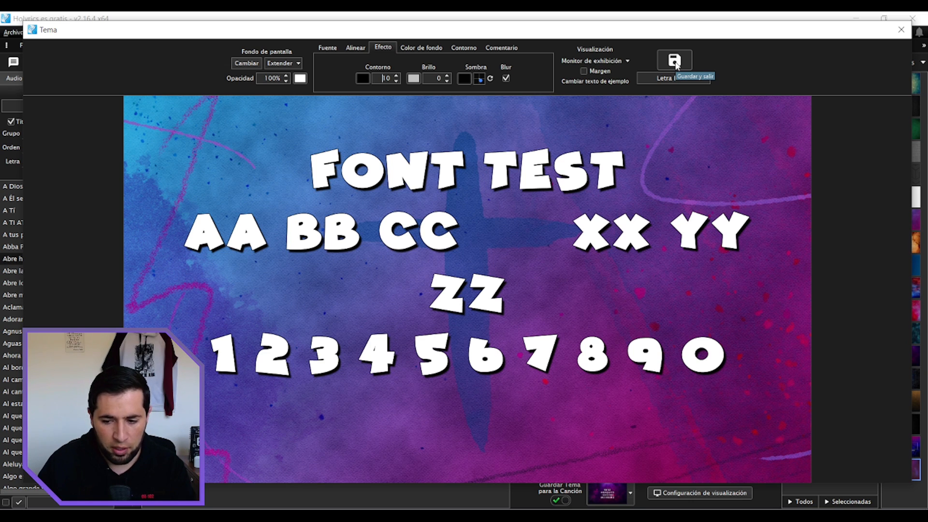
{"action": "left_click", "coordinate": [354, 47]}
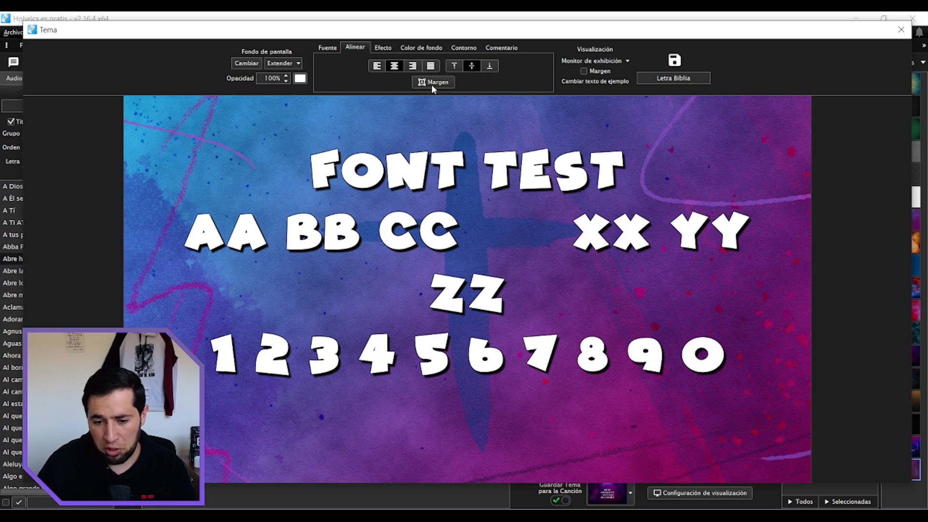
{"action": "left_click", "coordinate": [455, 67]}
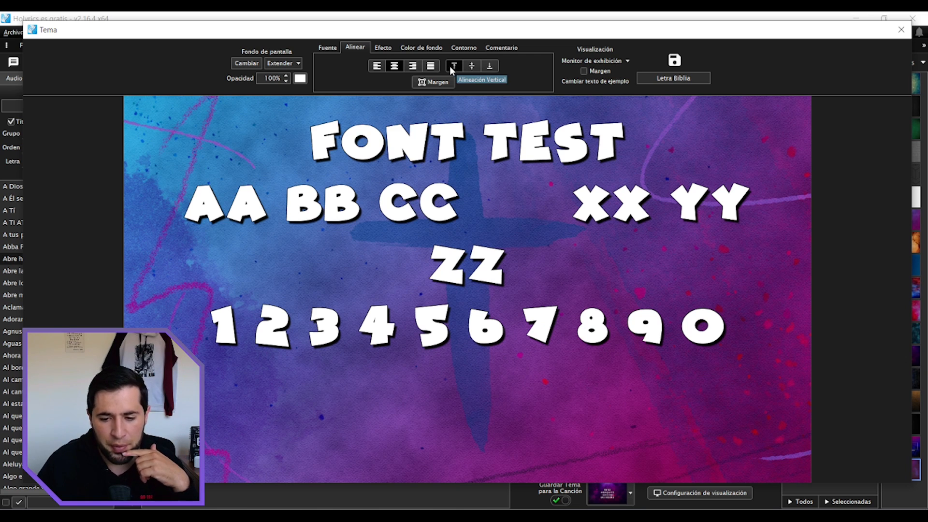
Save the theme and look up Filipenses 4:7 in the Bible module
{"action": "left_click", "coordinate": [675, 62]}
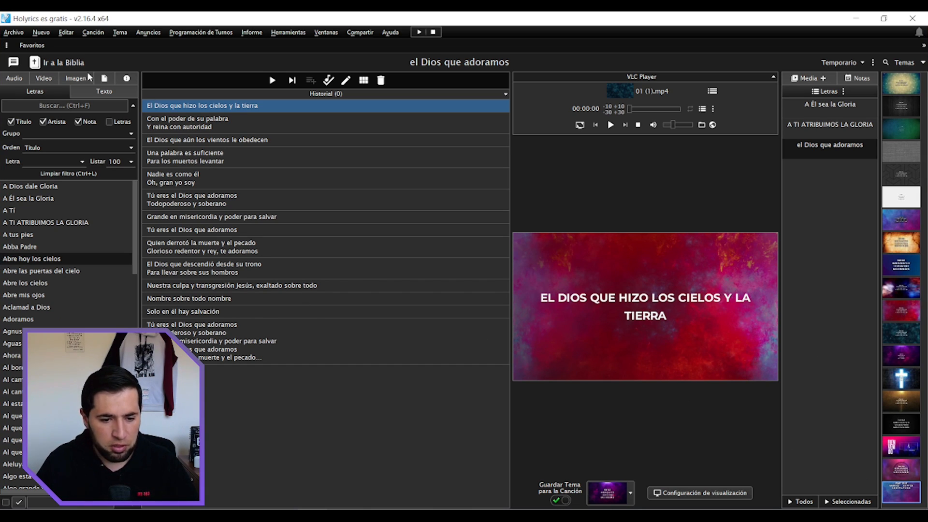
{"action": "left_click", "coordinate": [35, 62]}
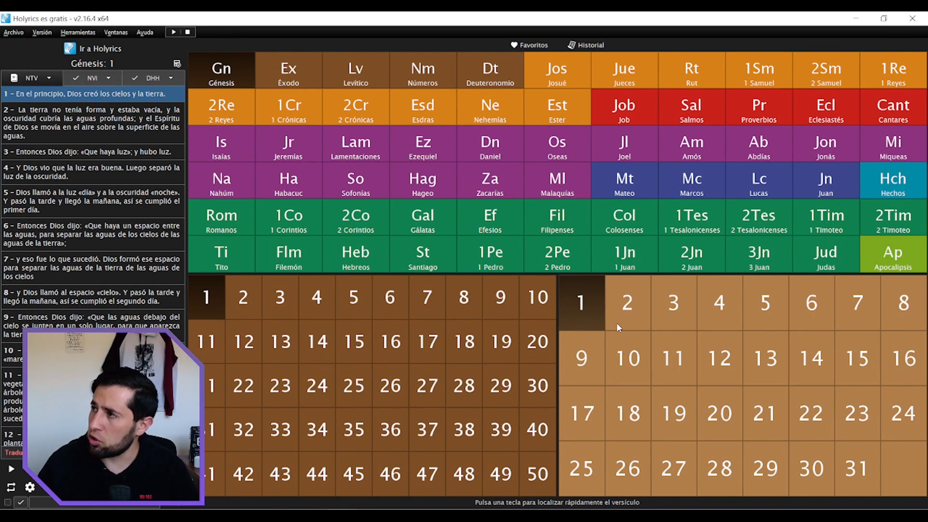
{"action": "type", "text": "fili"}
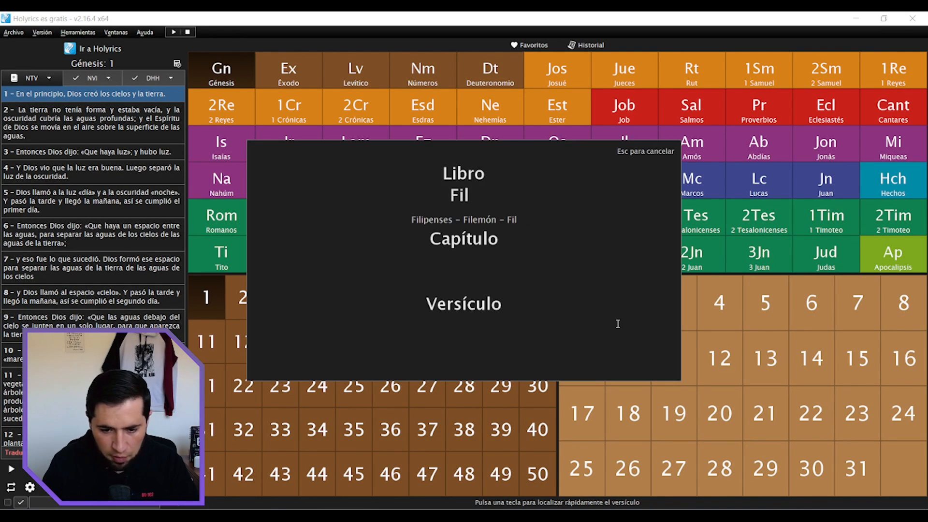
{"action": "type", "text": "47"}
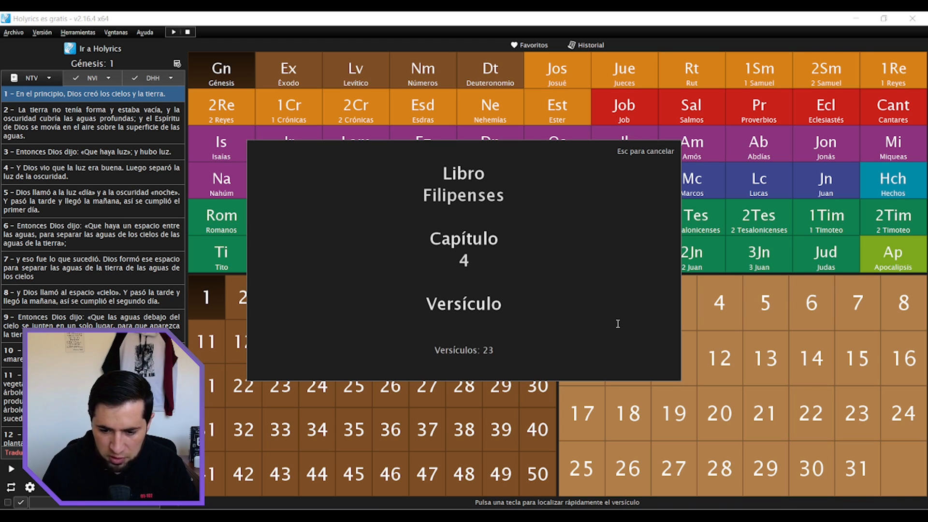
{"action": "key", "text": "Return"}
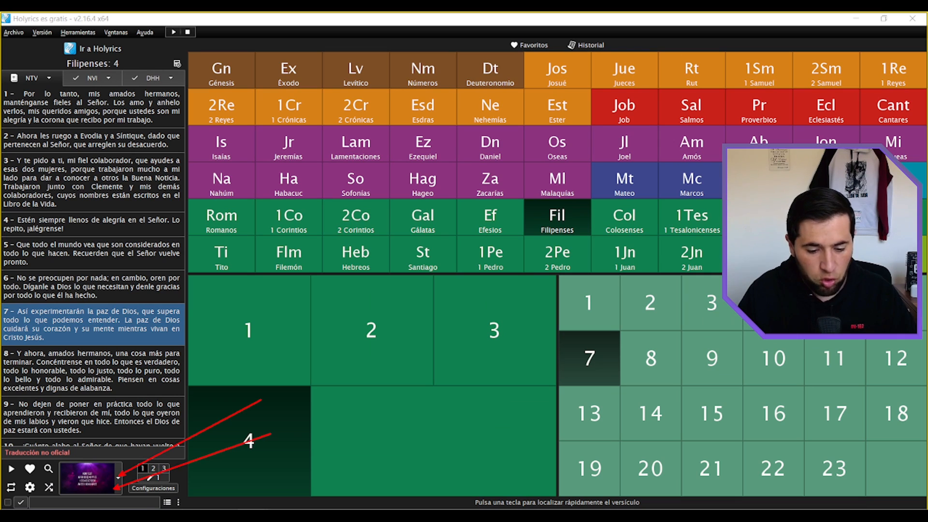
Assign the "Letra Biblia" theme to the Bible text
{"action": "left_click", "coordinate": [120, 476]}
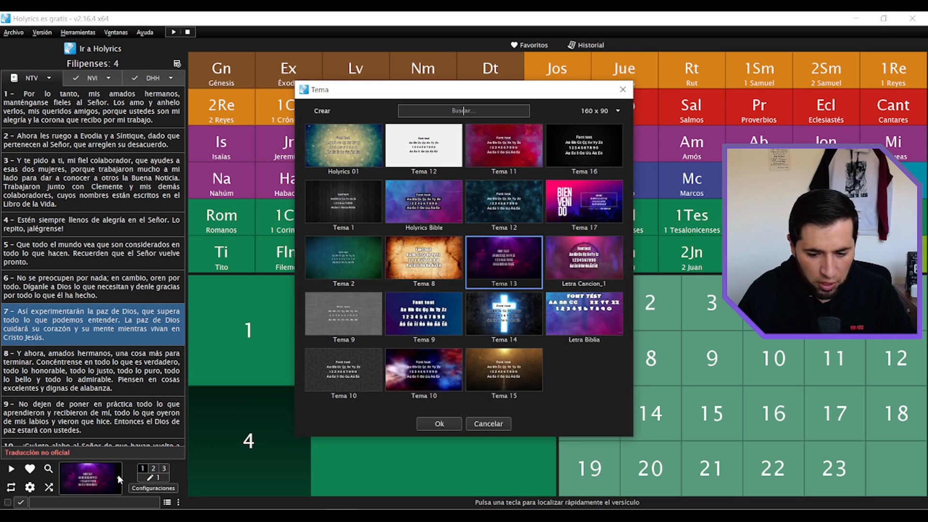
{"action": "left_click", "coordinate": [578, 324]}
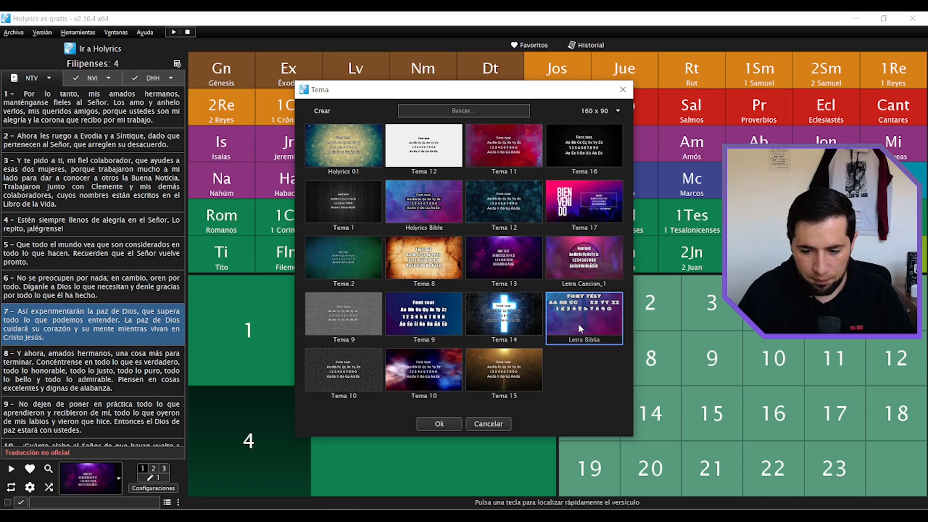
{"action": "left_click", "coordinate": [441, 424]}
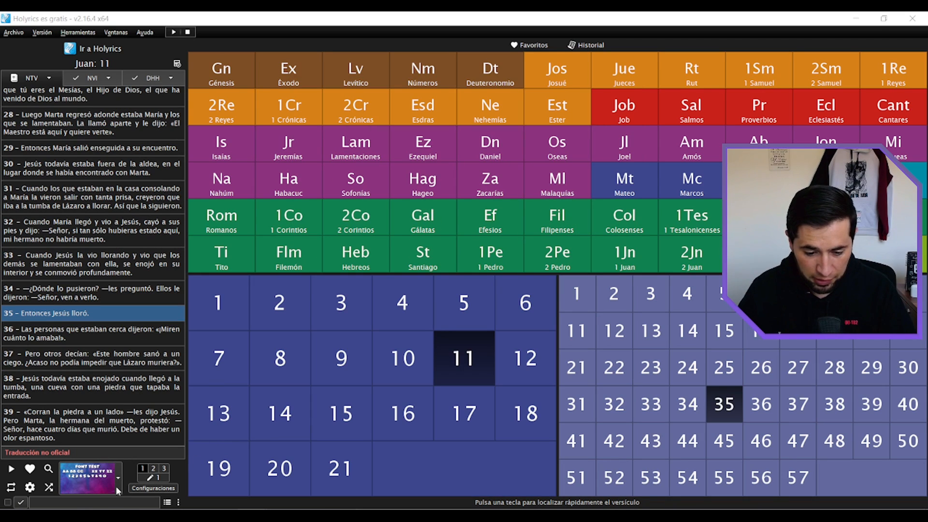
{"action": "left_click", "coordinate": [119, 481]}
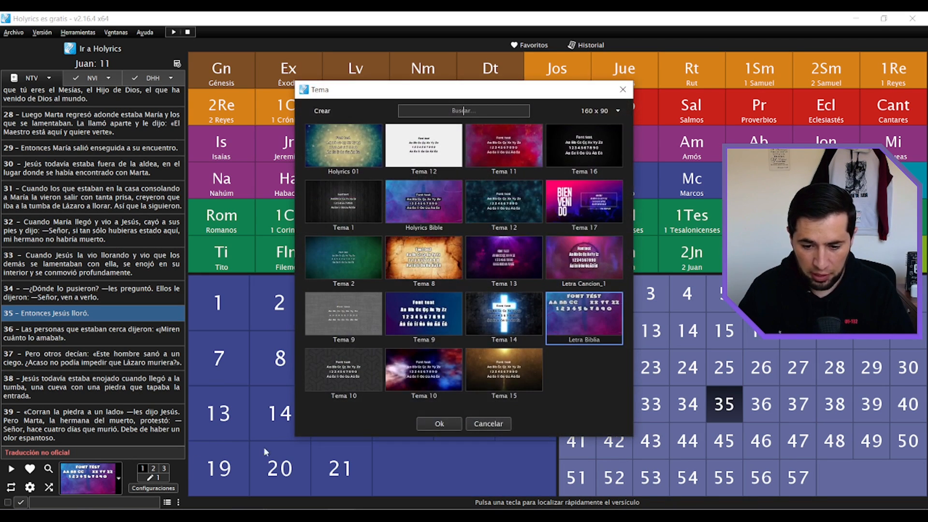
{"action": "double_click", "coordinate": [593, 327]}
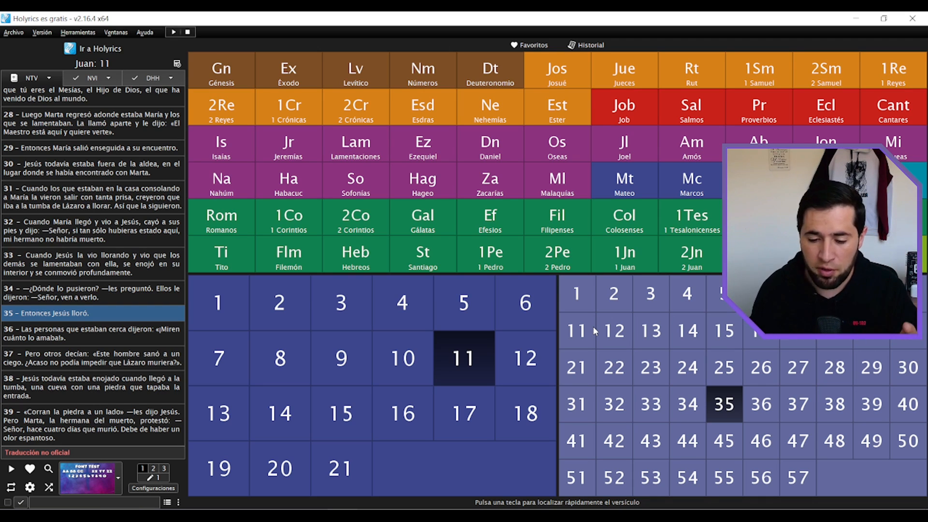
Look up Filipenses 4:7 and project it with the assigned theme
{"action": "type", "text": "fil"}
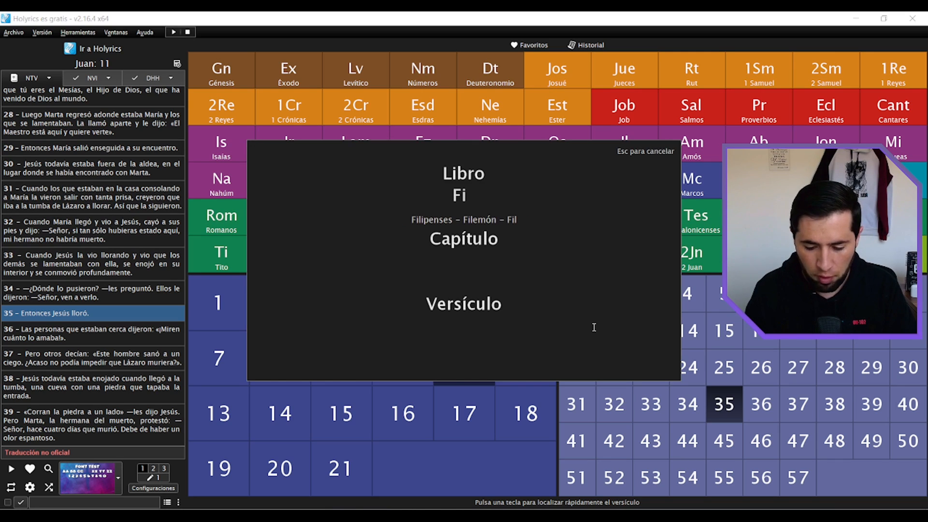
{"action": "type", "text": "47"}
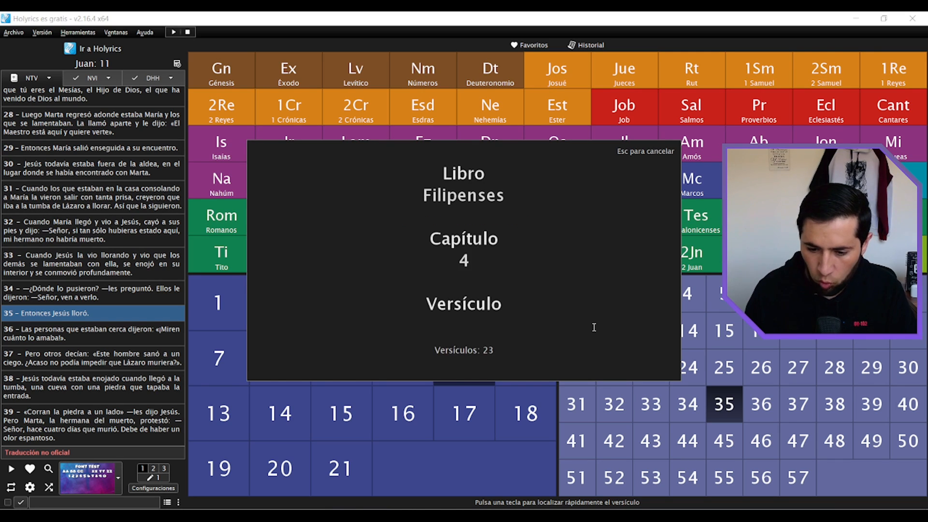
{"action": "key", "text": "Return"}
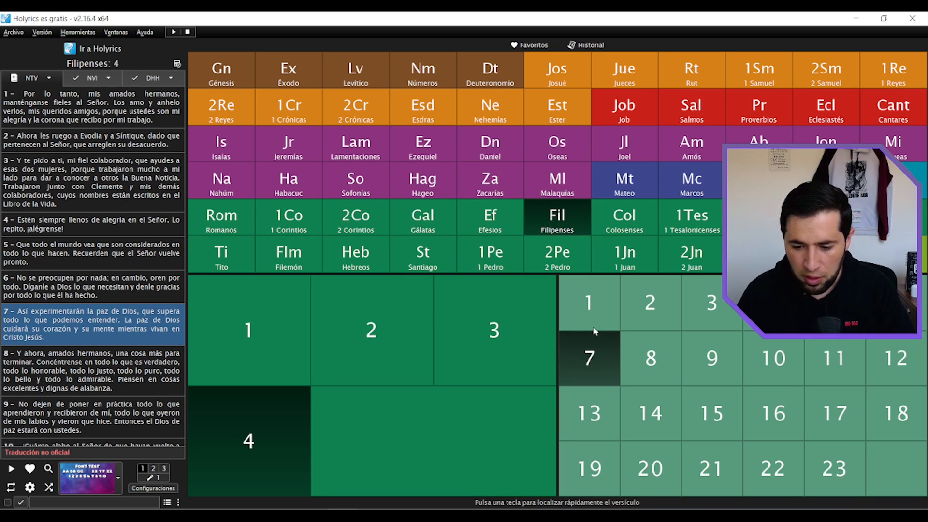
{"action": "left_click", "coordinate": [588, 354]}
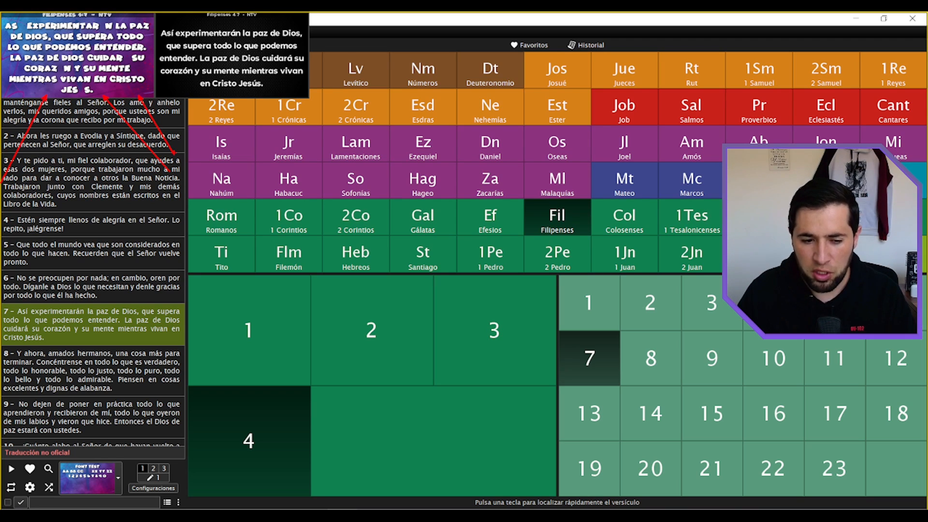
Project Juan 11:35, check how the accented letters in "Jesús" and "lloró" render, and end the projection
{"action": "key", "text": "Escape"}
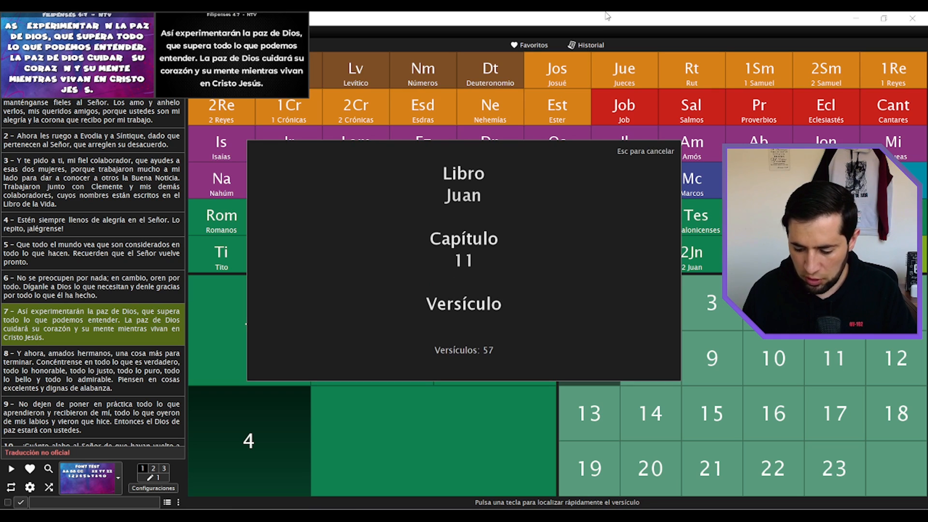
{"action": "type", "text": "35"}
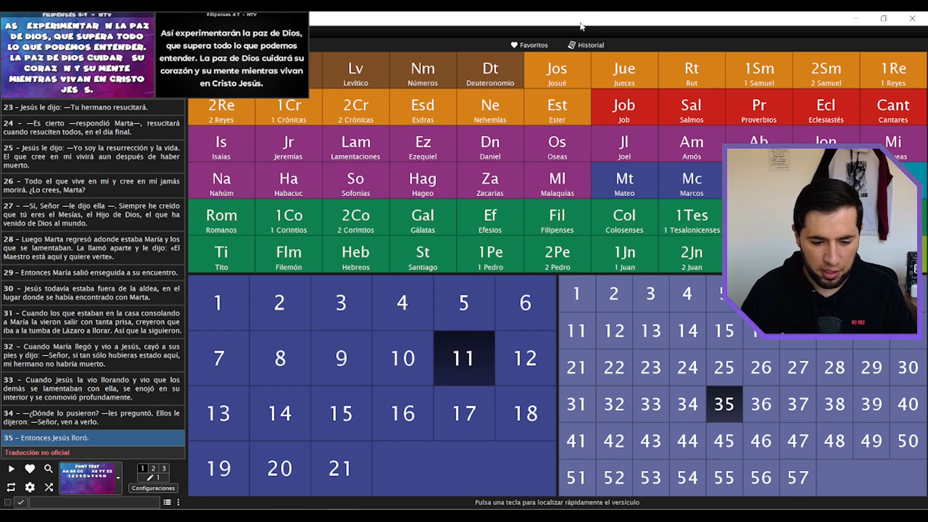
{"action": "left_click", "coordinate": [729, 407]}
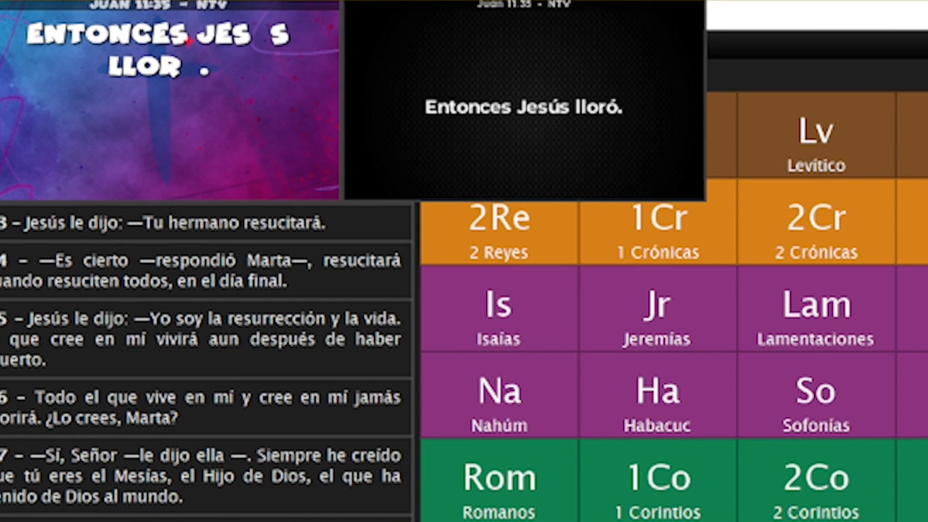
{"action": "left_click_drag", "start_coordinate": [192, 13], "coordinate": [309, 50]}
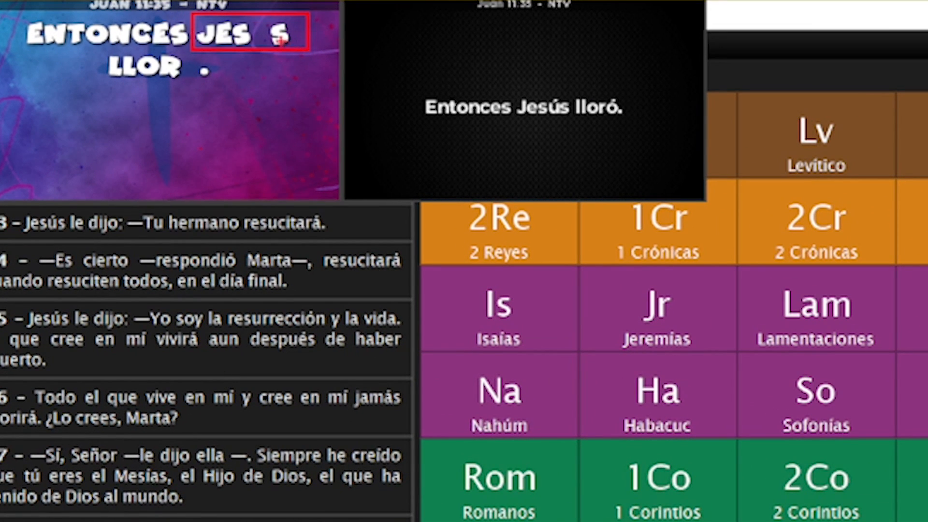
{"action": "left_click_drag", "start_coordinate": [86, 51], "coordinate": [234, 93]}
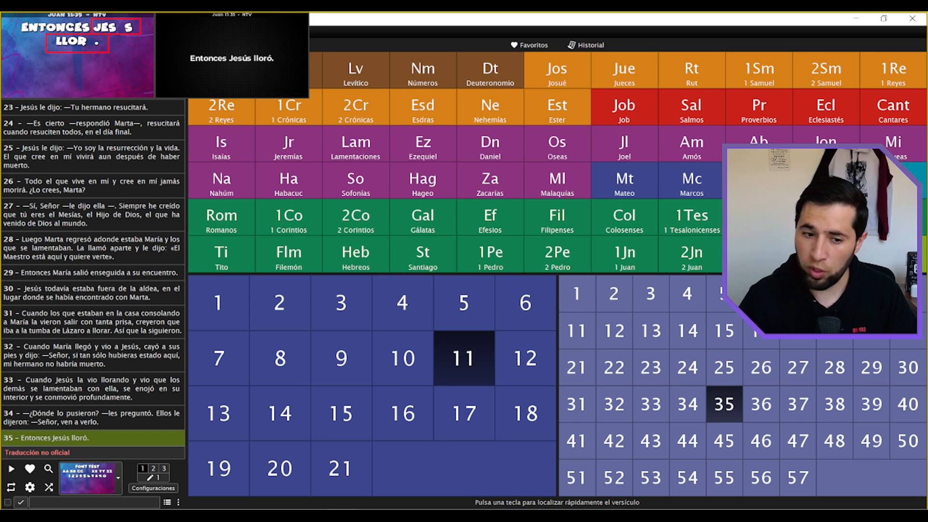
{"action": "key", "text": "Escape"}
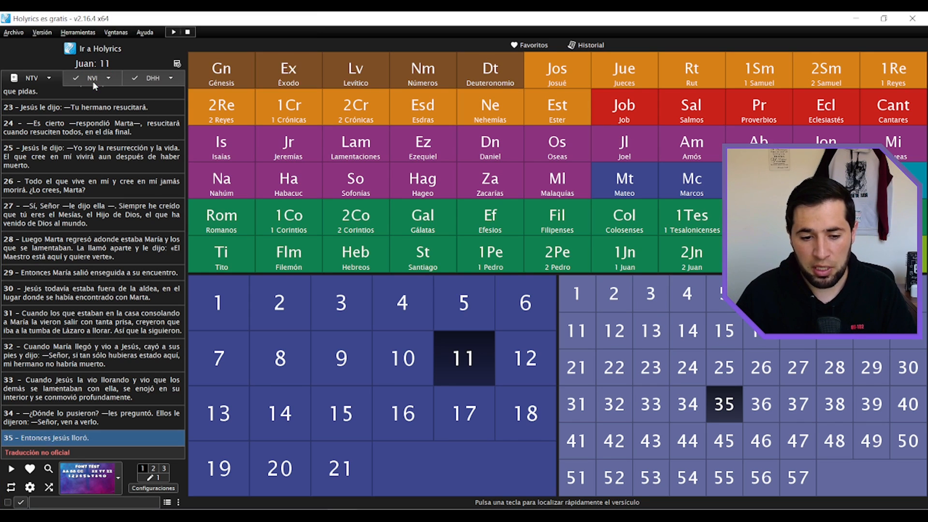
Change the font of the "Letra Biblia" theme to Arial and save the theme
{"action": "left_click", "coordinate": [89, 54]}
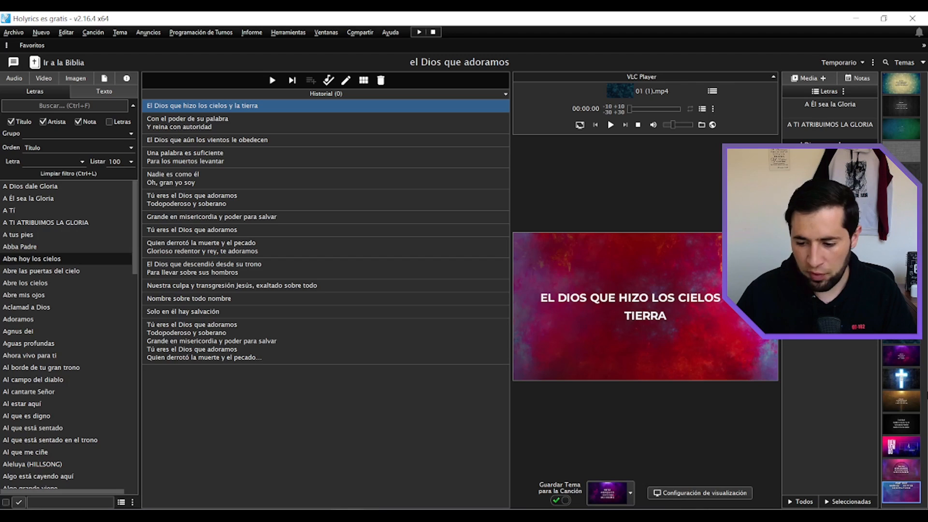
{"action": "double_click", "coordinate": [901, 489]}
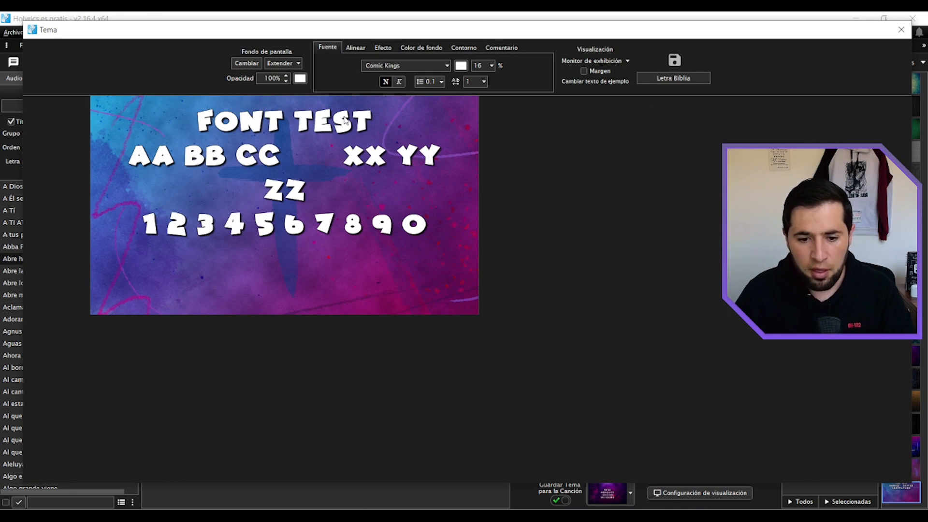
{"action": "left_click", "coordinate": [446, 66]}
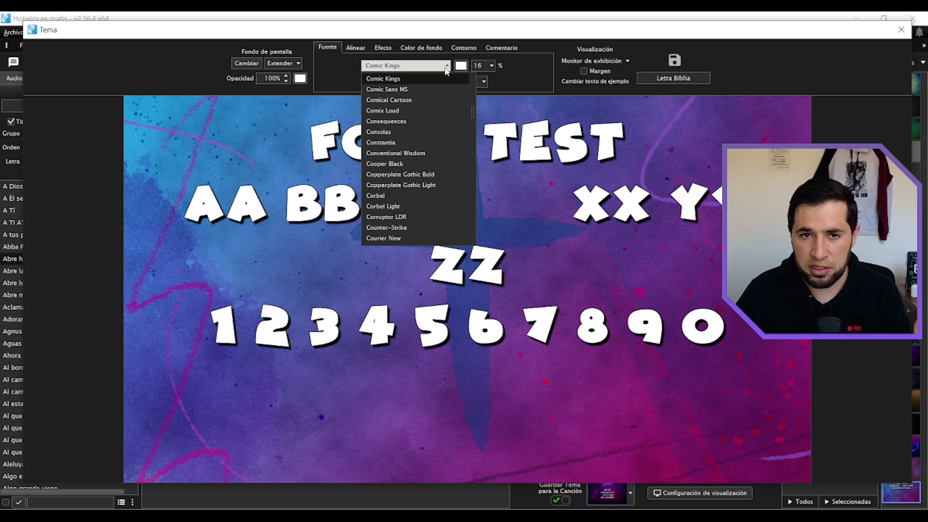
{"action": "type", "text": "ari"}
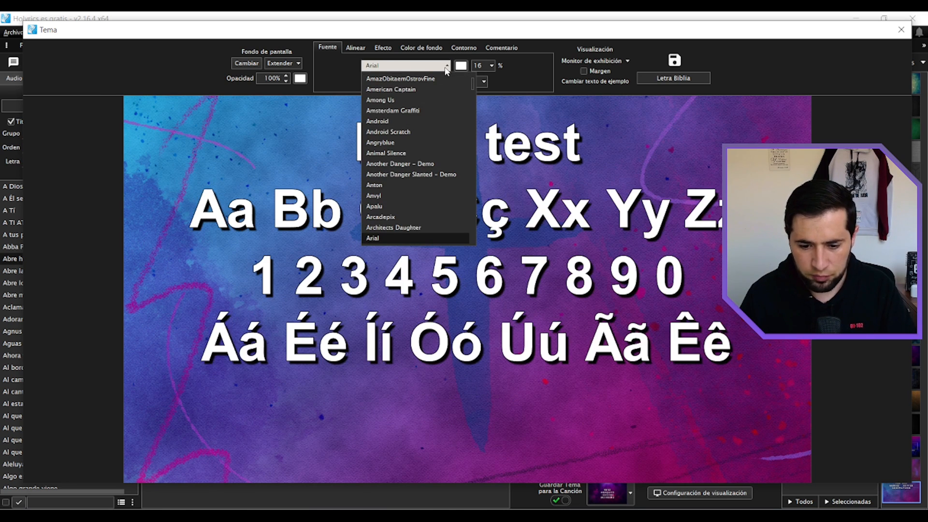
{"action": "left_click", "coordinate": [445, 66]}
{"action": "left_click", "coordinate": [674, 61]}
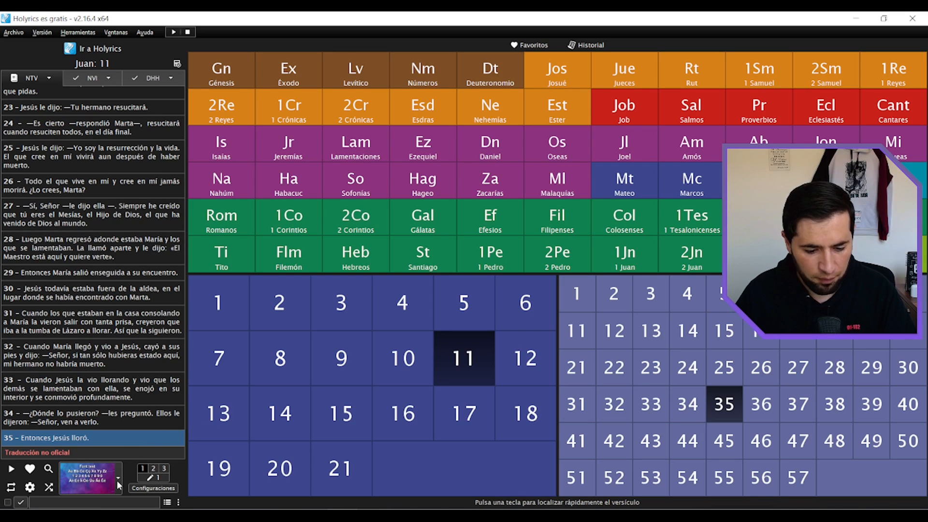
Select the edited "Letra Biblia" theme for the Bible and project Juan 11:35 to check its accented letters
{"action": "left_click", "coordinate": [90, 478]}
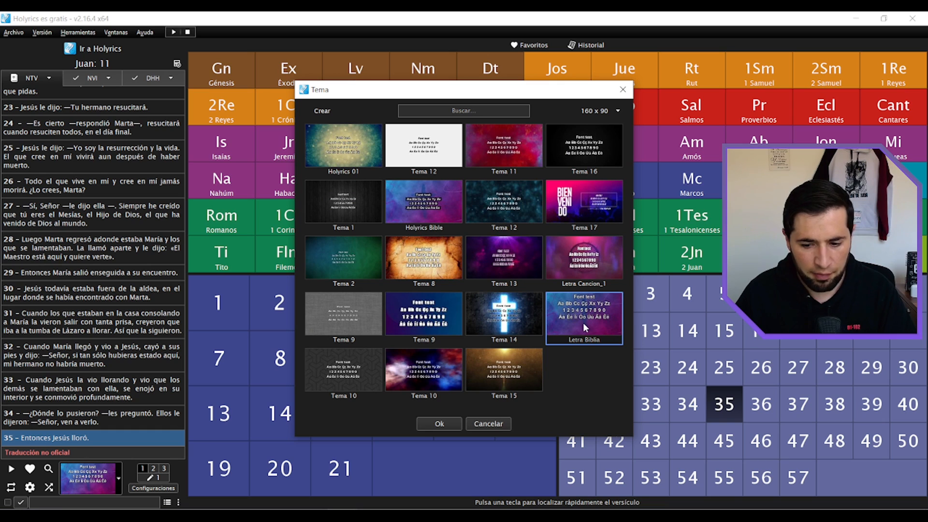
{"action": "double_click", "coordinate": [561, 320]}
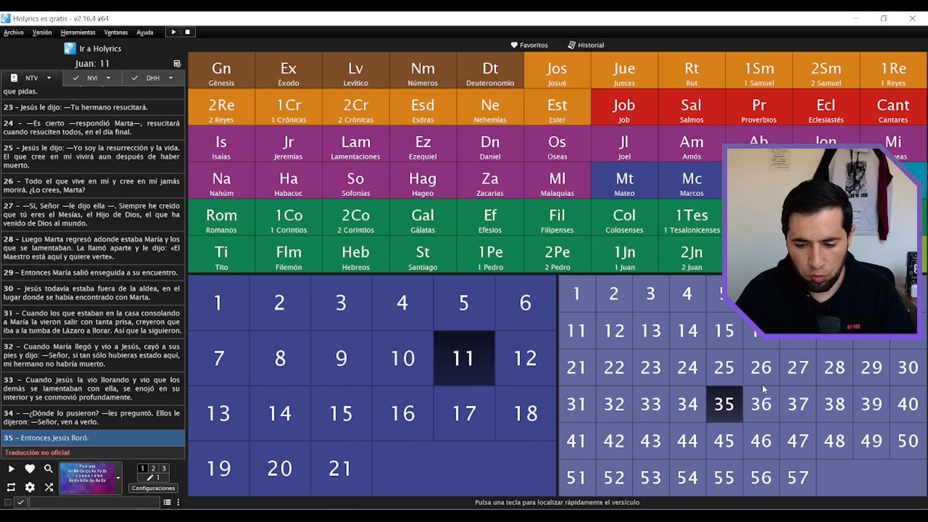
{"action": "left_click", "coordinate": [724, 408]}
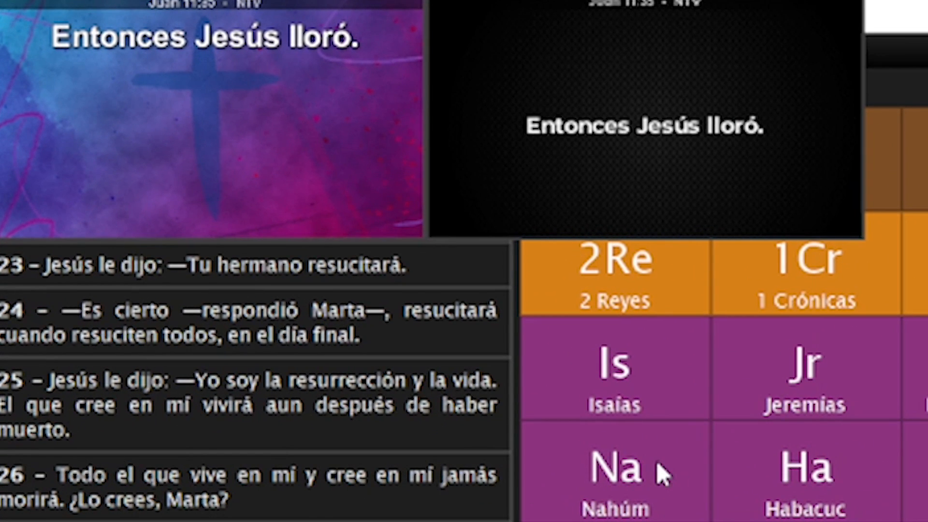
{"action": "left_click_drag", "start_coordinate": [186, 14], "coordinate": [376, 54]}
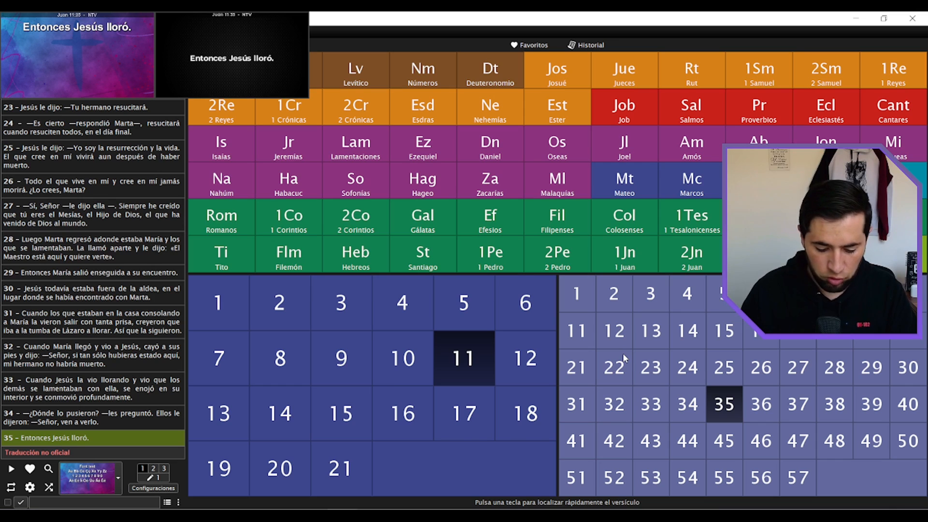
Project Juan 11:34, examine the free space below the verse text, and end the projection
{"action": "type", "text": "fili"}
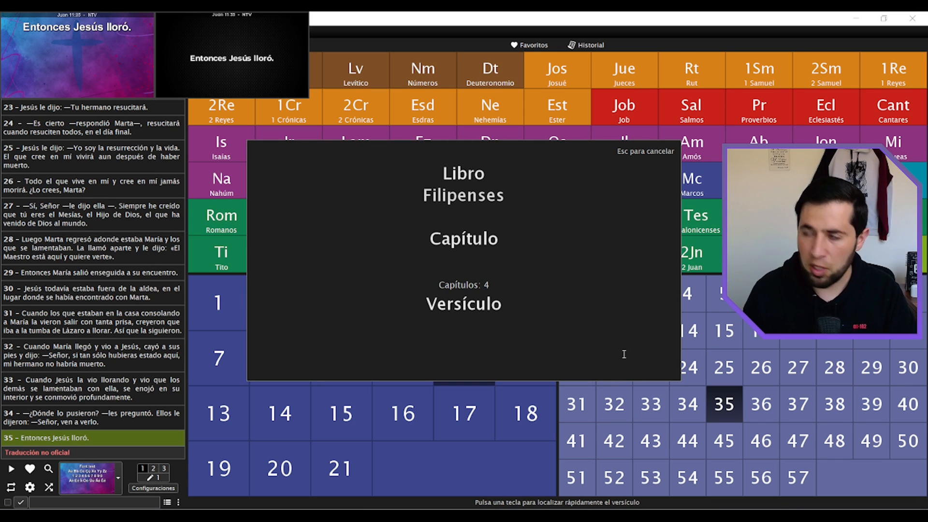
{"action": "type", "text": "47"}
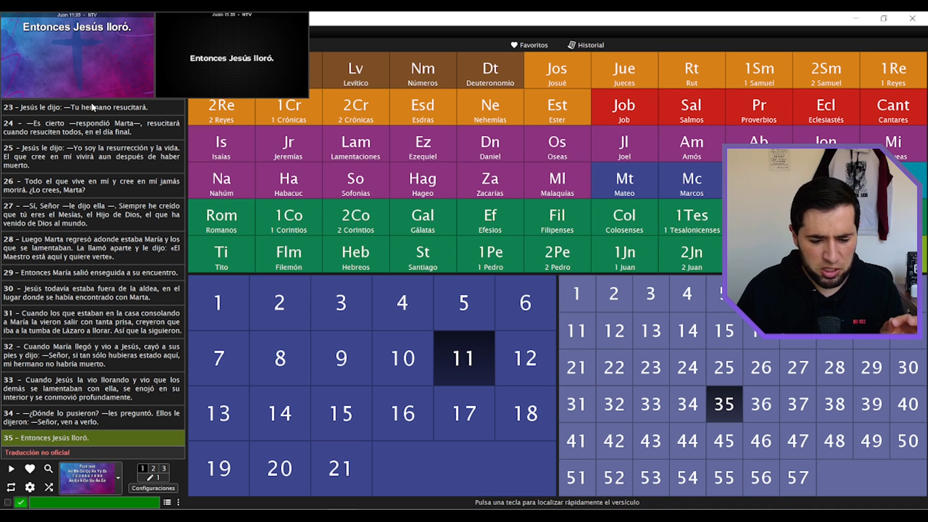
{"action": "key", "text": "Up"}
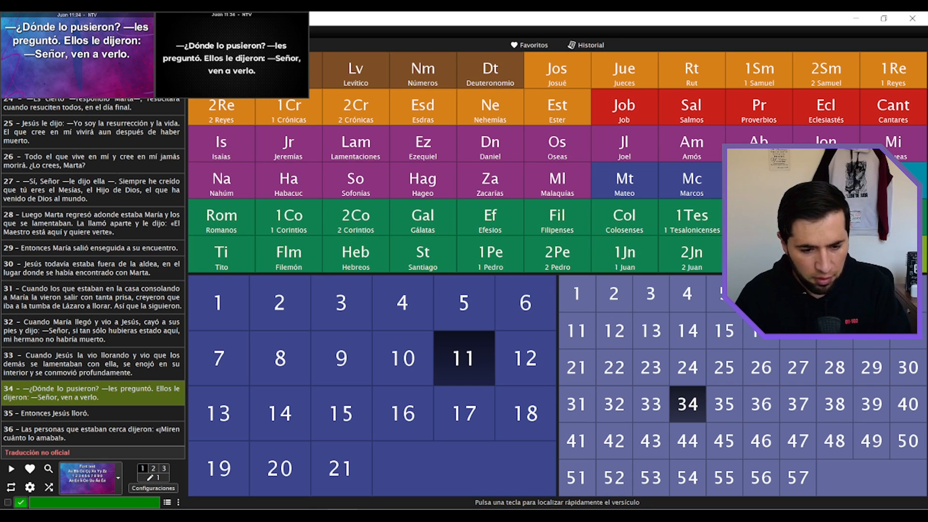
{"action": "left_click_drag", "start_coordinate": [5, 66], "coordinate": [151, 95]}
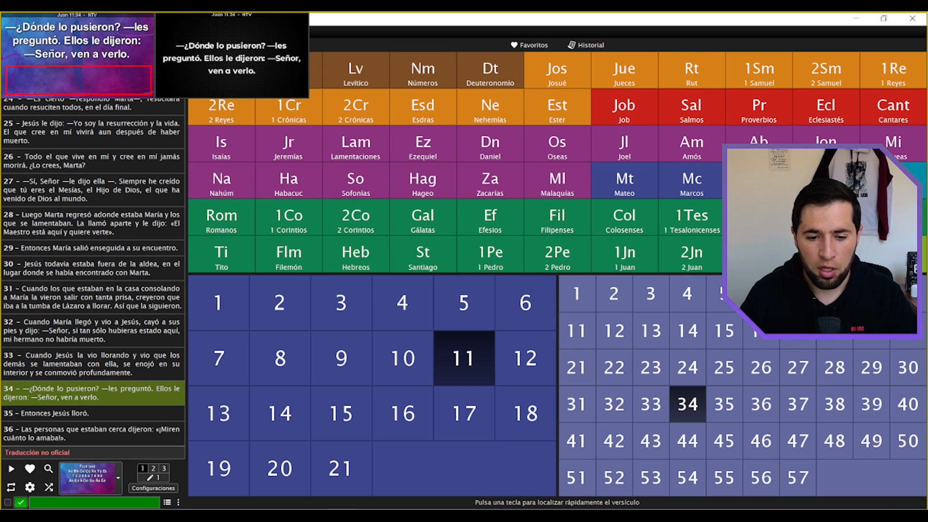
{"action": "key", "text": "Escape"}
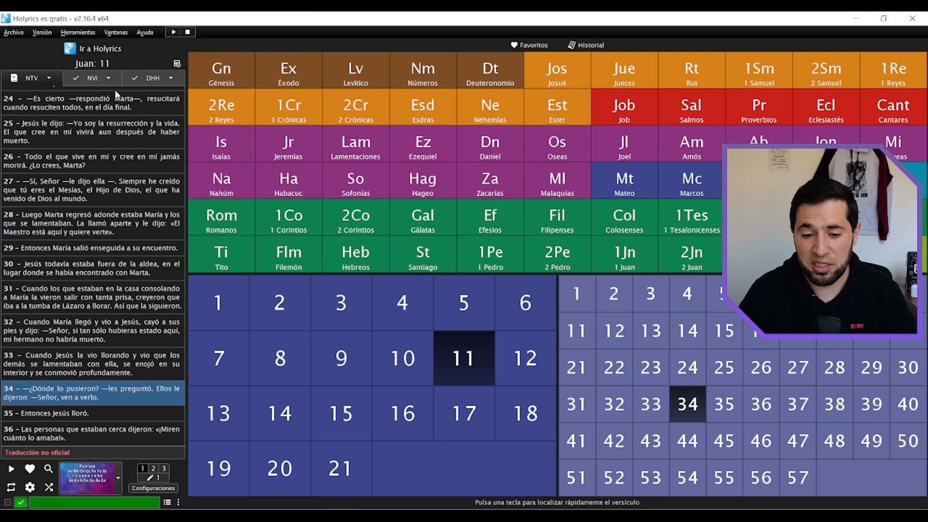
Return to the song library and preview the songs from "A Tí" to "Abba Padre", ending on "A tus pies"
{"action": "left_click", "coordinate": [85, 51]}
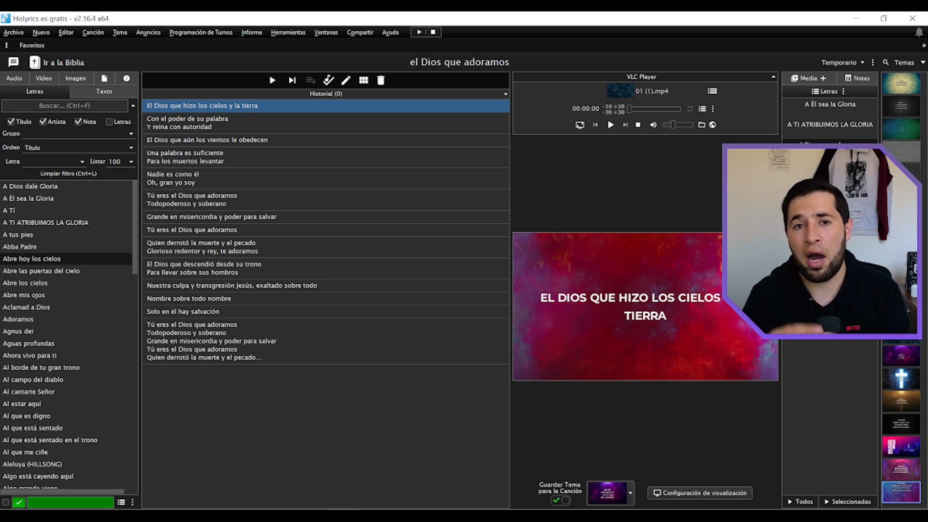
{"action": "left_click", "coordinate": [12, 211]}
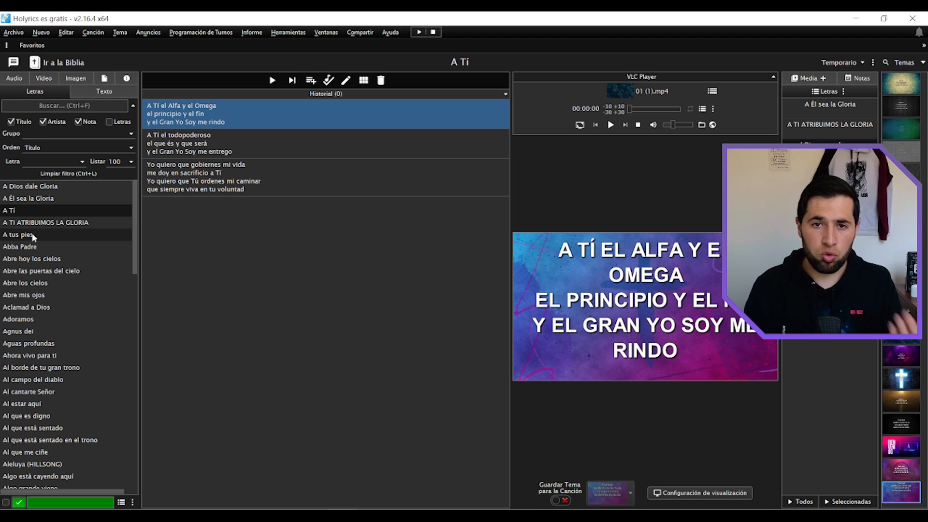
{"action": "key", "text": "Down"}
{"action": "key", "text": "Down"}
{"action": "key", "text": "Down"}
{"action": "key", "text": "Down"}
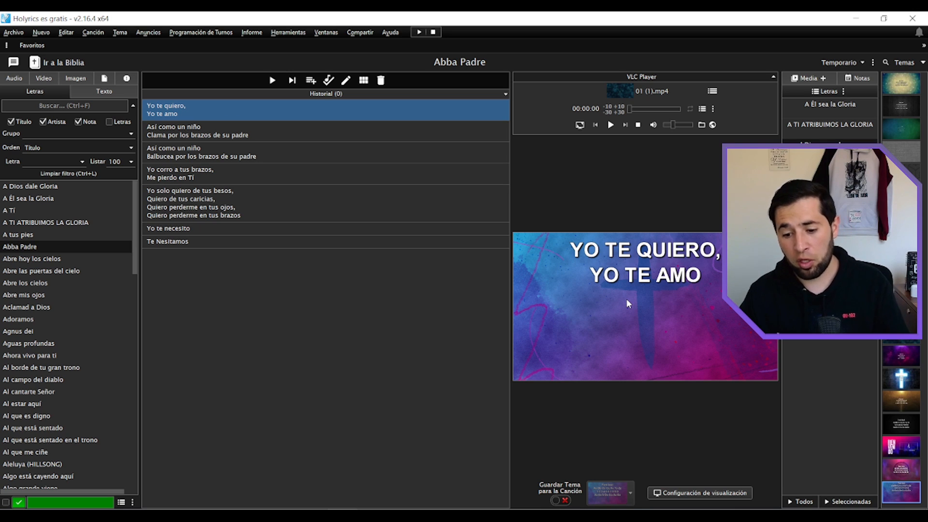
{"action": "key", "text": "Up"}
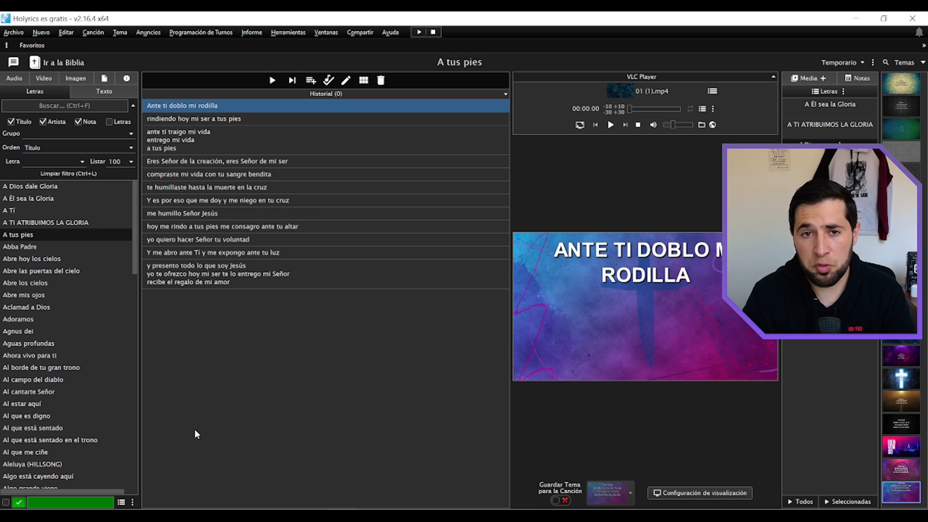